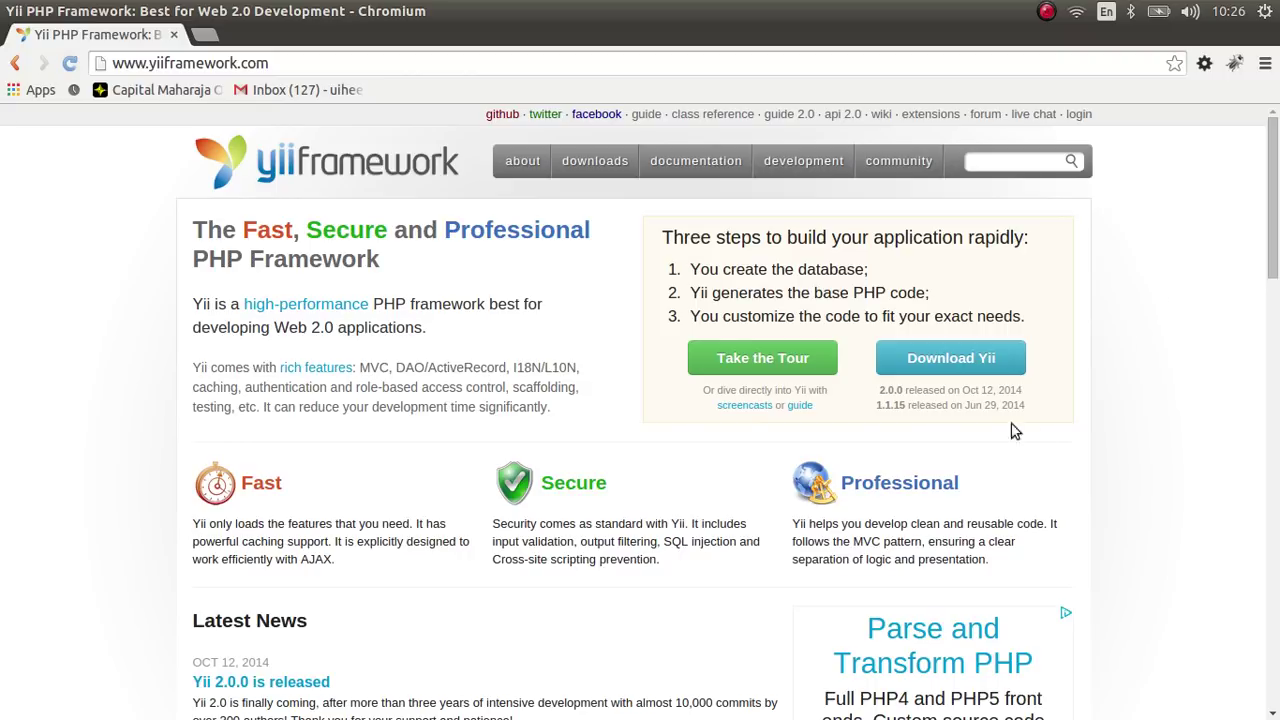
- Open the Yii Download page and scroll through its Composer installation section
left_click(1000, 360)
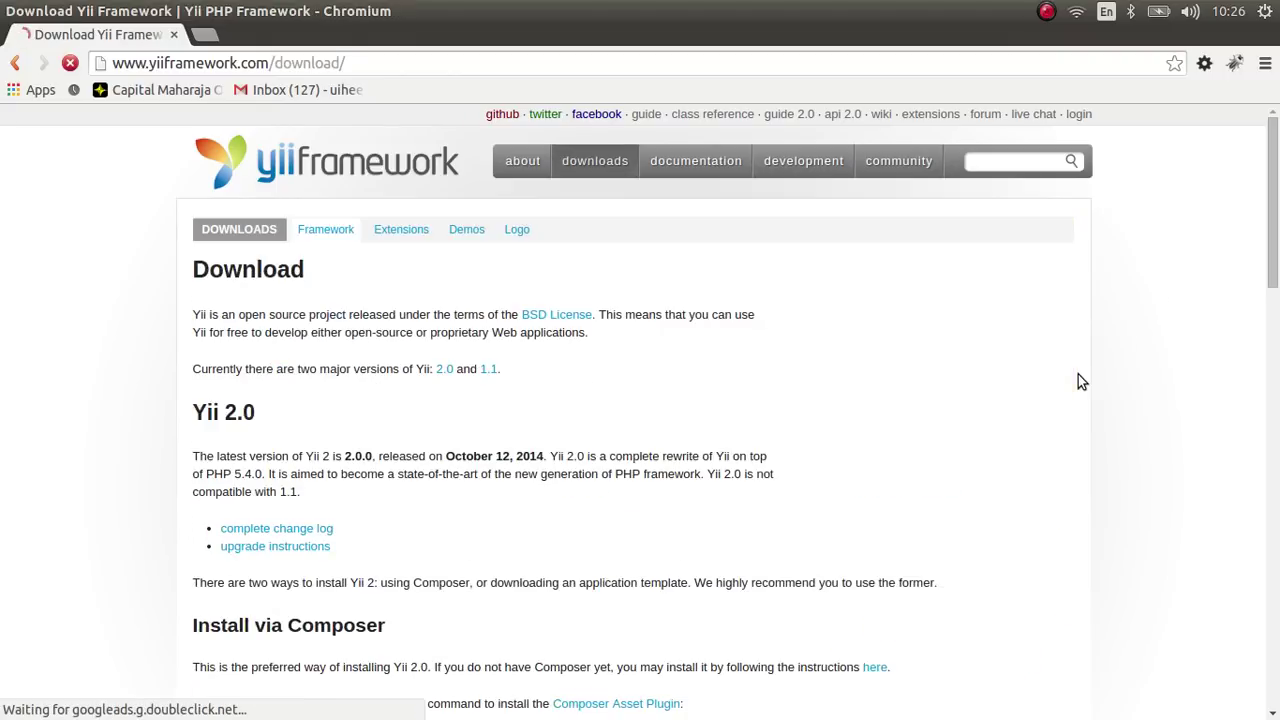
scroll(778, 521, "down", 4)
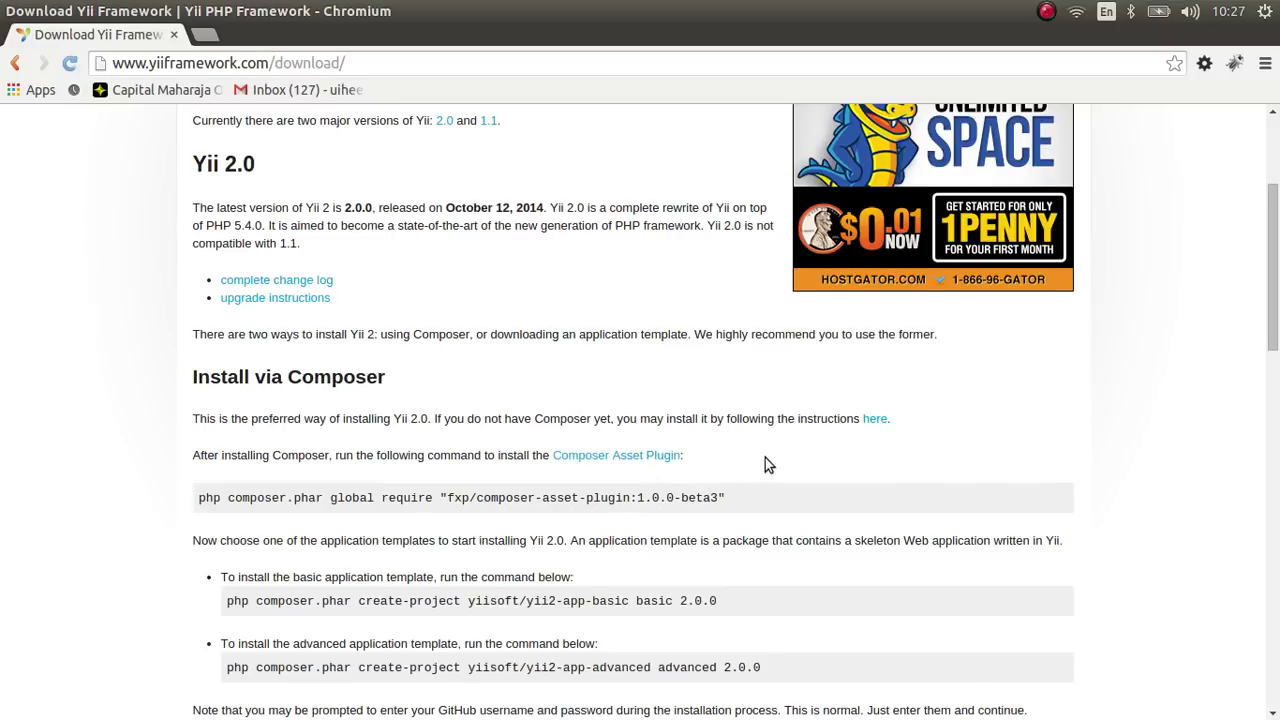
scroll(767, 463, "down", 2)
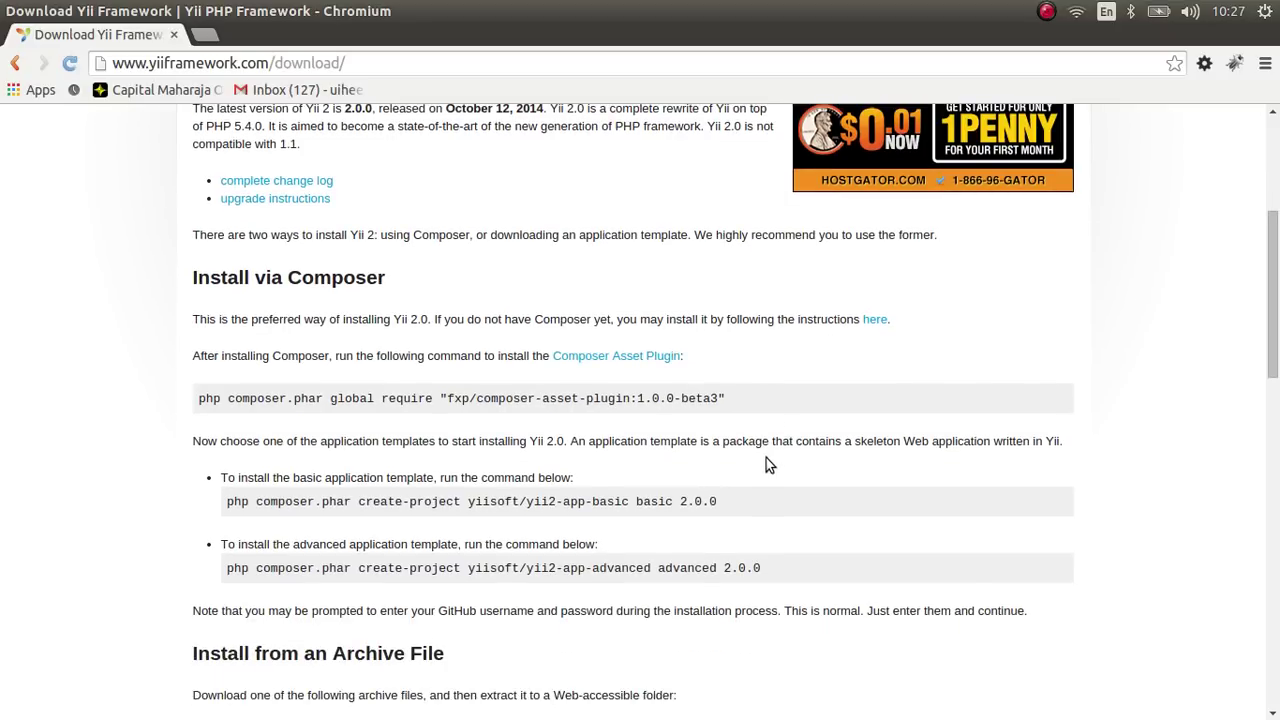
left_click_drag(292, 277, 392, 280)
left_click(416, 290)
scroll(420, 310, "down", 4)
left_click_drag(332, 454, 450, 452)
left_click(1003, 493)
- Settle on the Install from an Archive File section of the Download page
scroll(1190, 530, "down", 3)
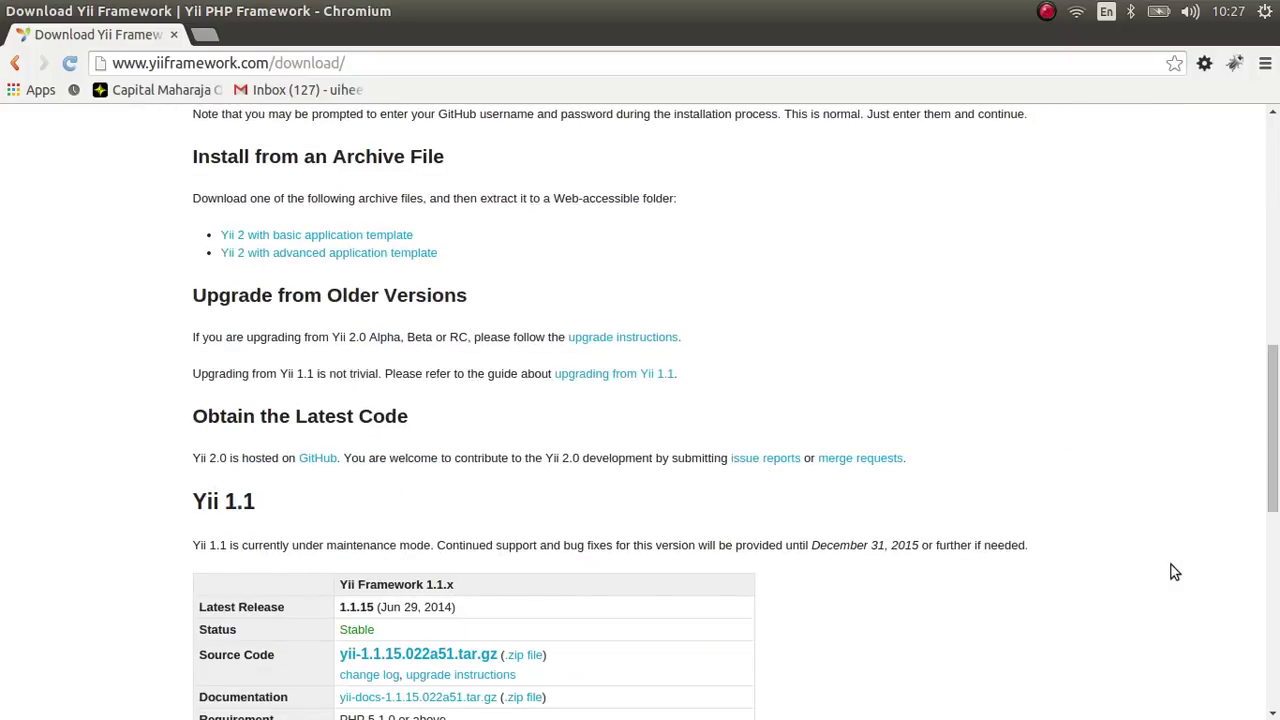
scroll(1160, 557, "up", 5)
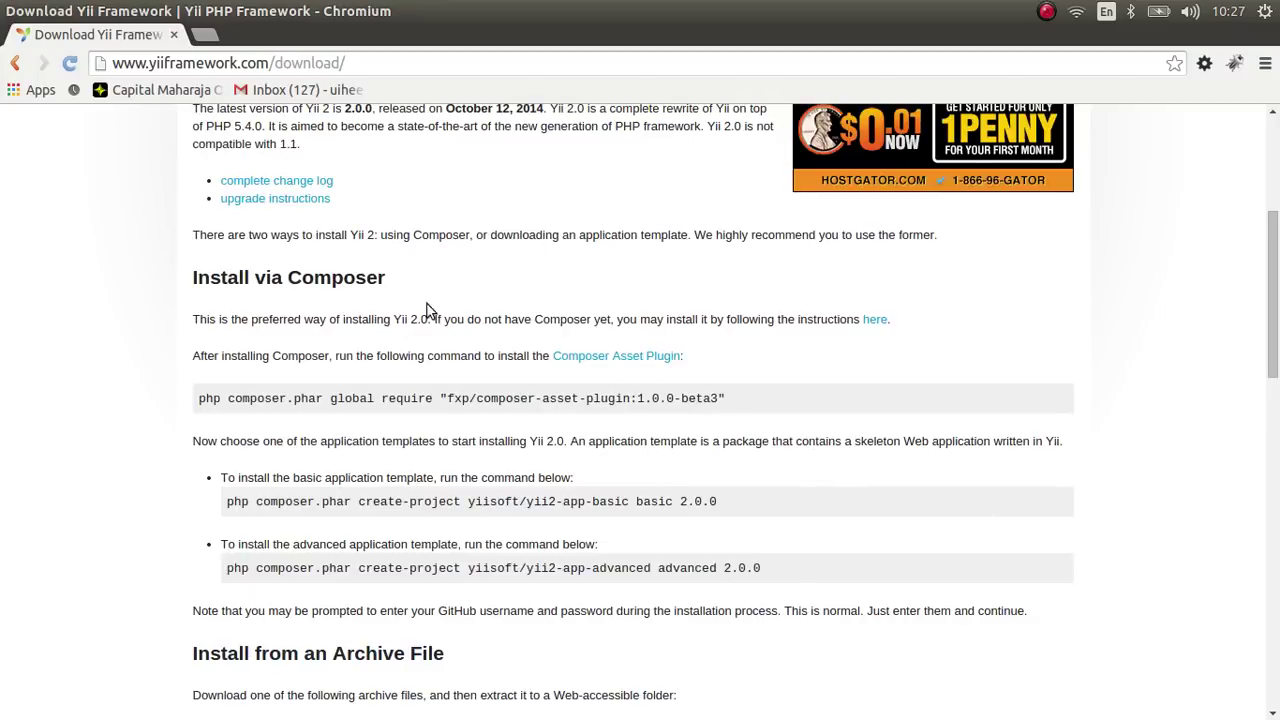
left_click_drag(395, 280, 290, 279)
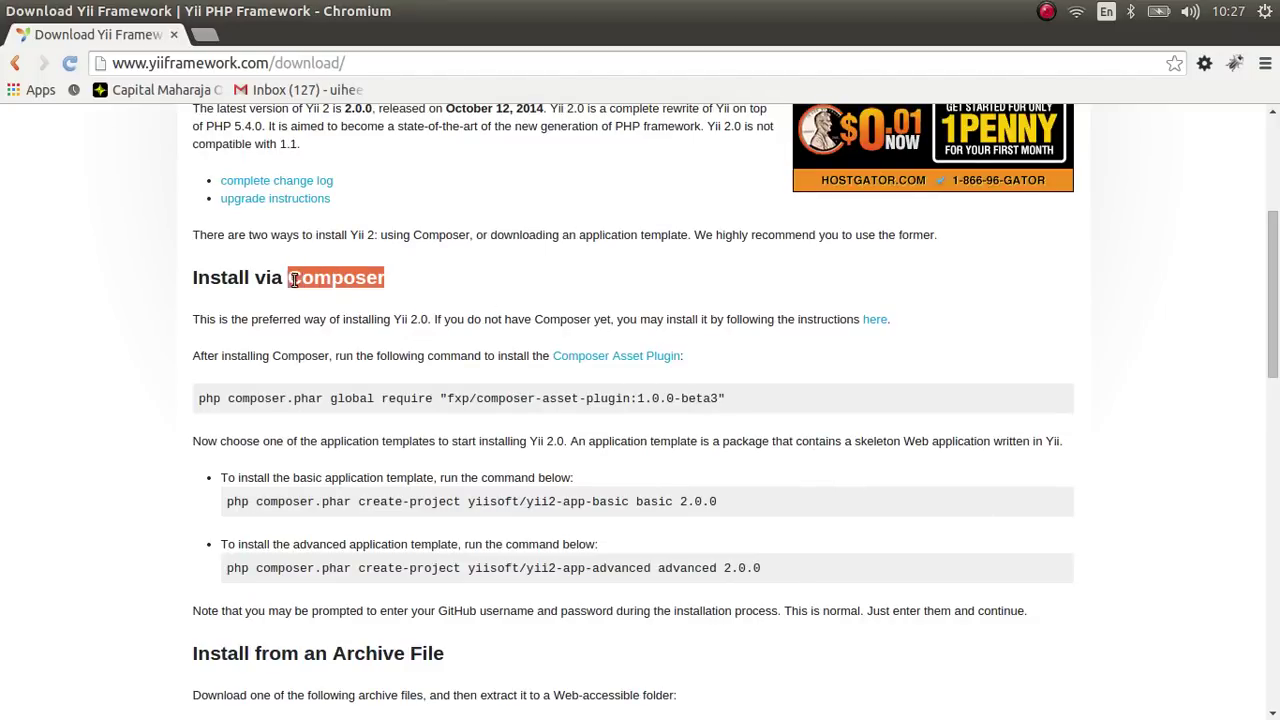
left_click(416, 278)
scroll(530, 389, "down", 3)
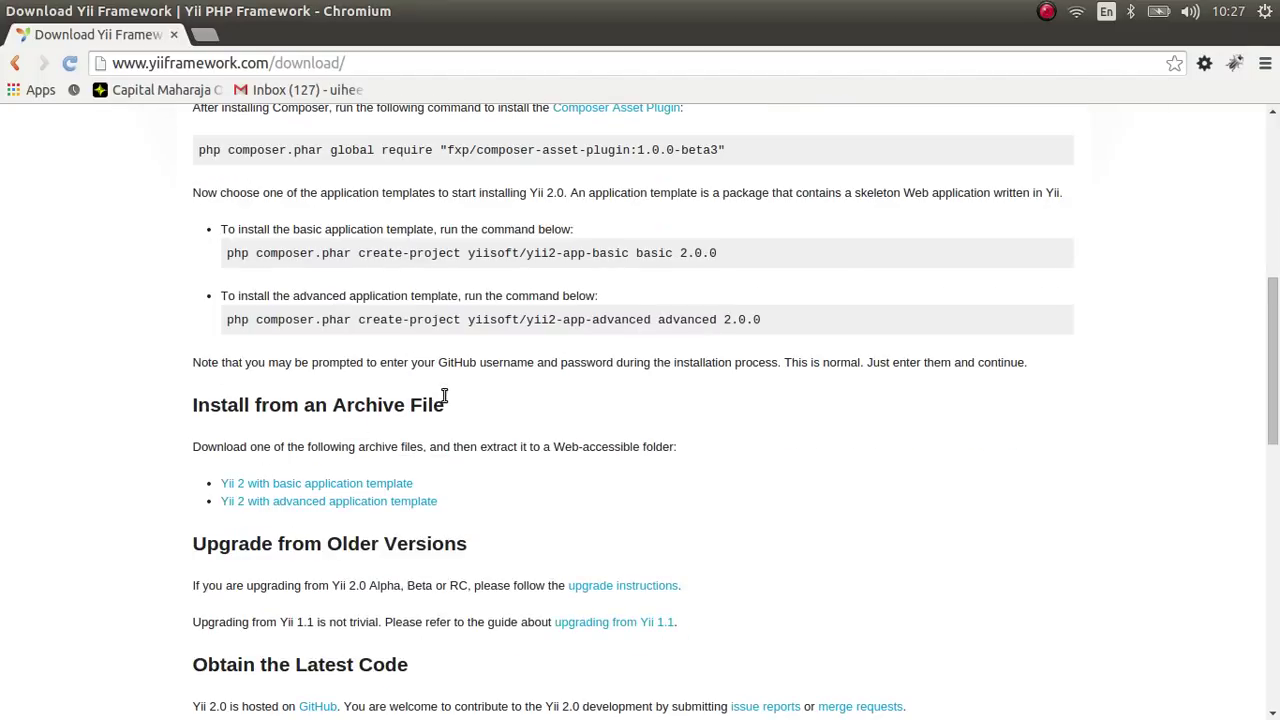
left_click_drag(444, 396, 344, 400)
left_click(488, 428)
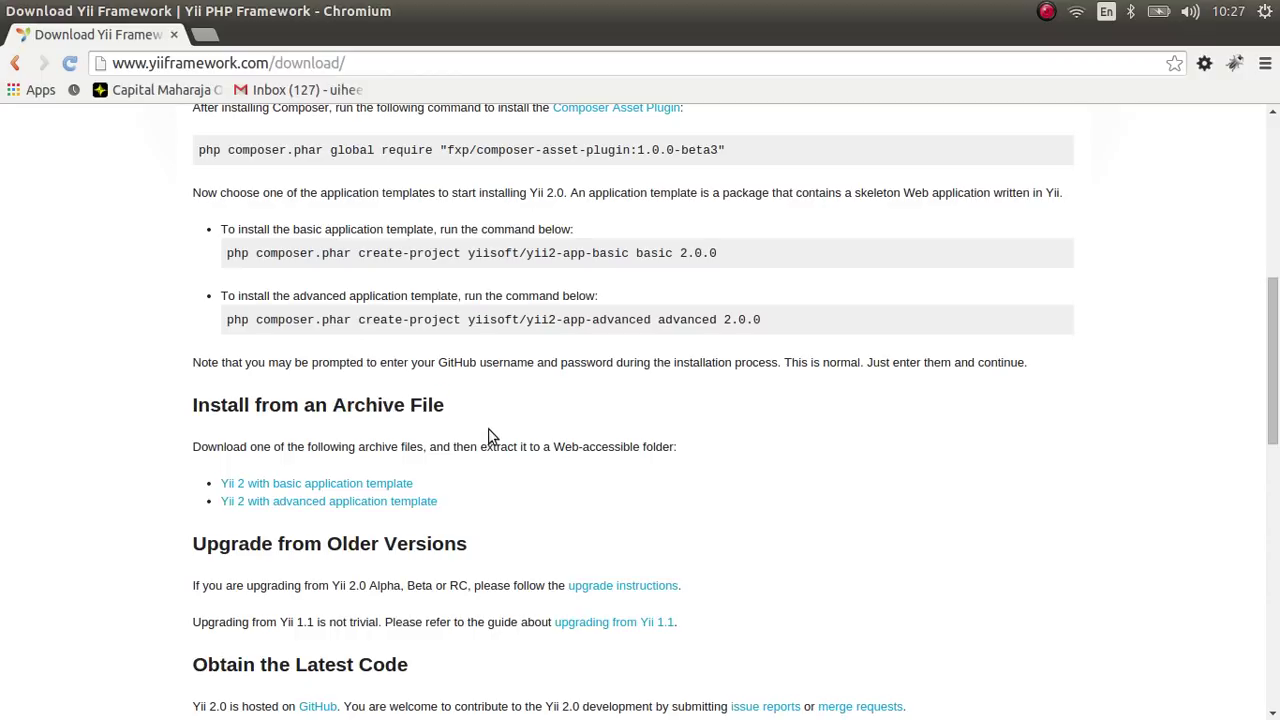
- Start the basic application template download, then cancel it from the full downloads list
left_click(381, 490)
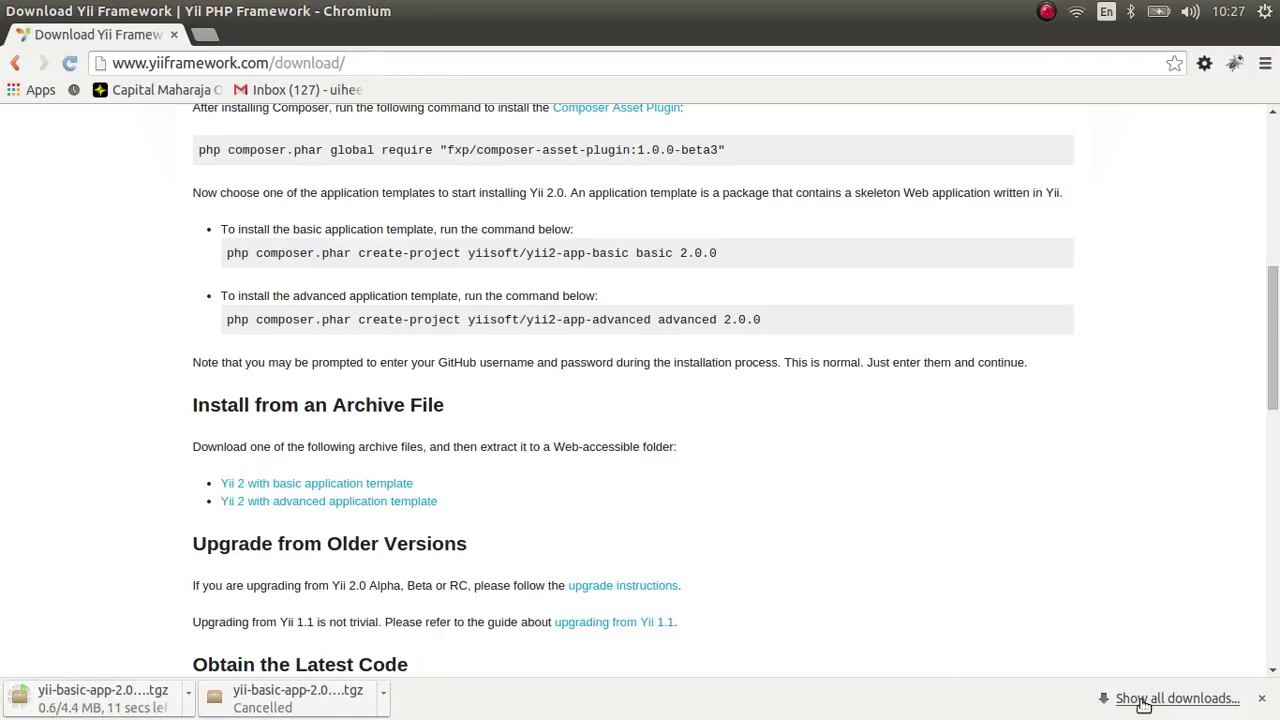
left_click(1148, 699)
left_click(233, 218)
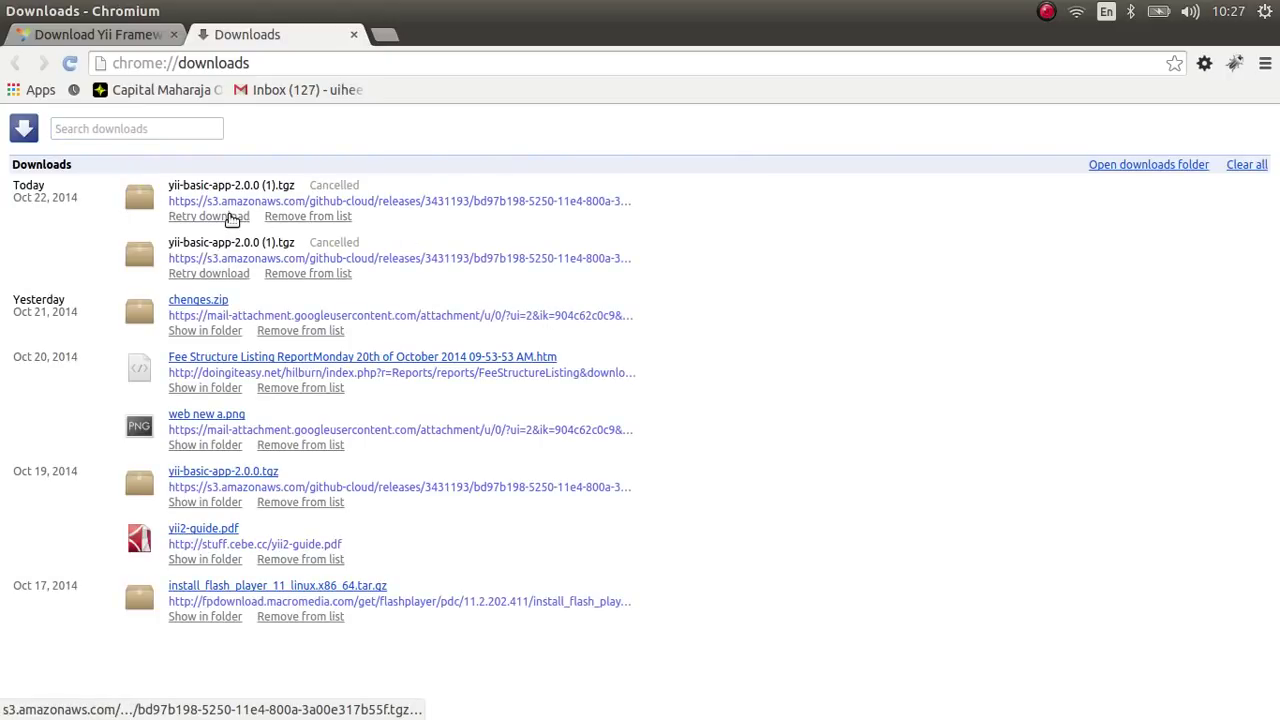
left_click(353, 34)
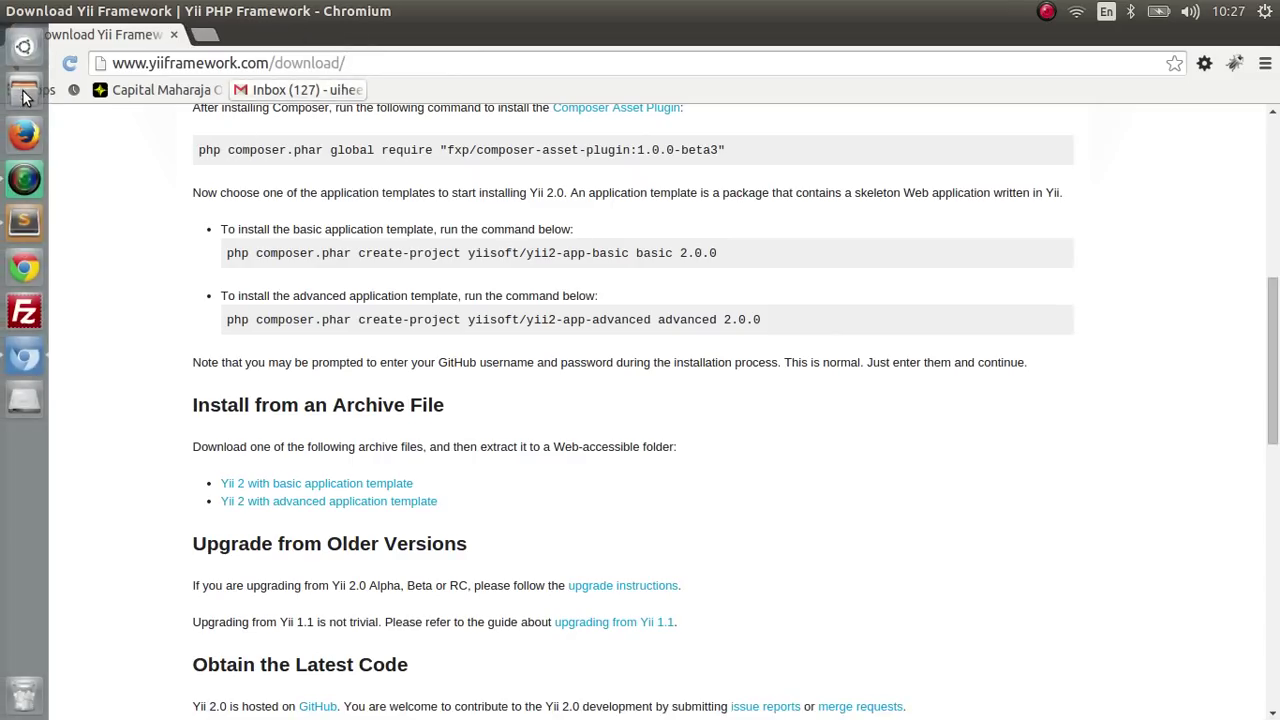
- In Files, select the yii-basic-app-2.0.0.tgz archive in the Downloads folder
left_click(22, 100)
double_click(562, 120)
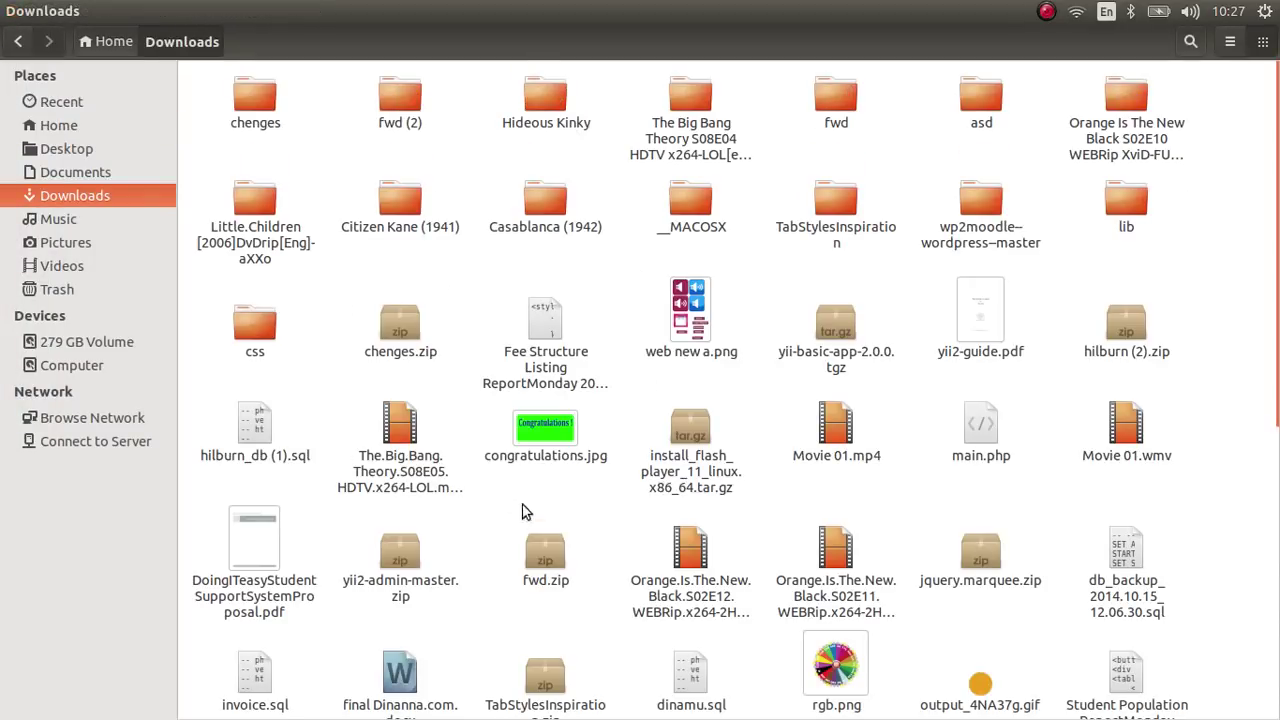
scroll(668, 520, "down", 1)
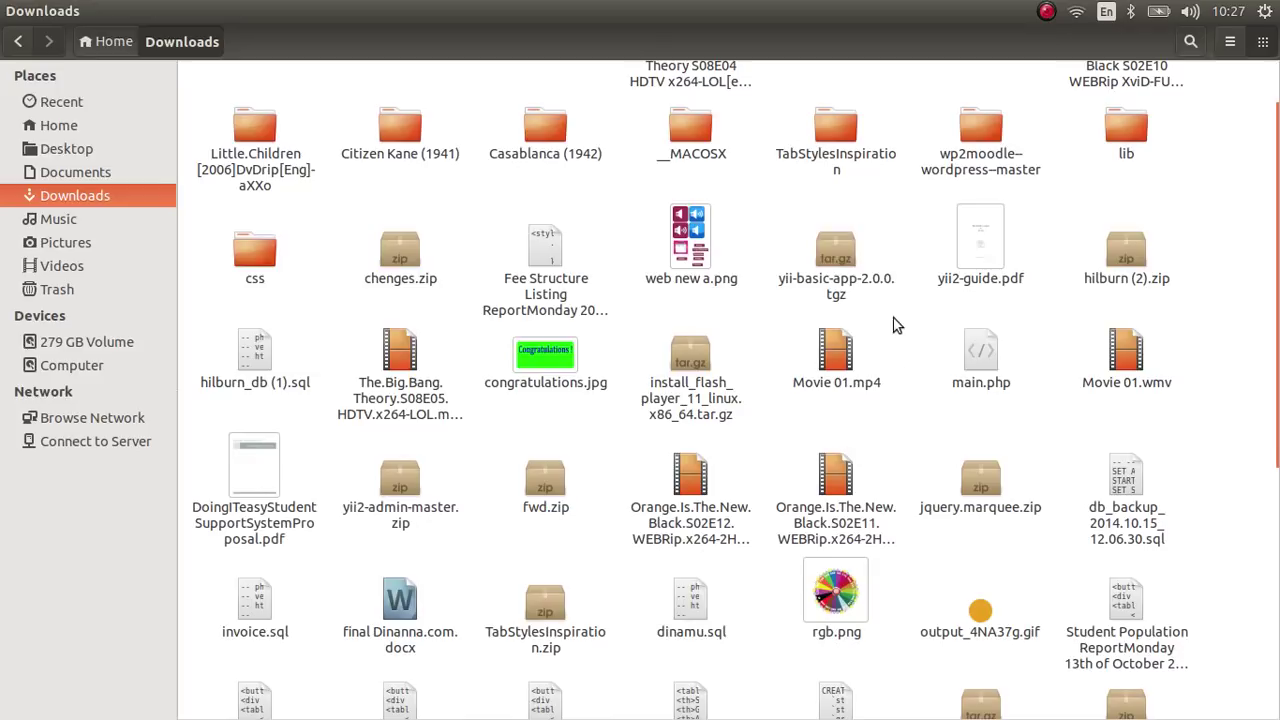
left_click(874, 279)
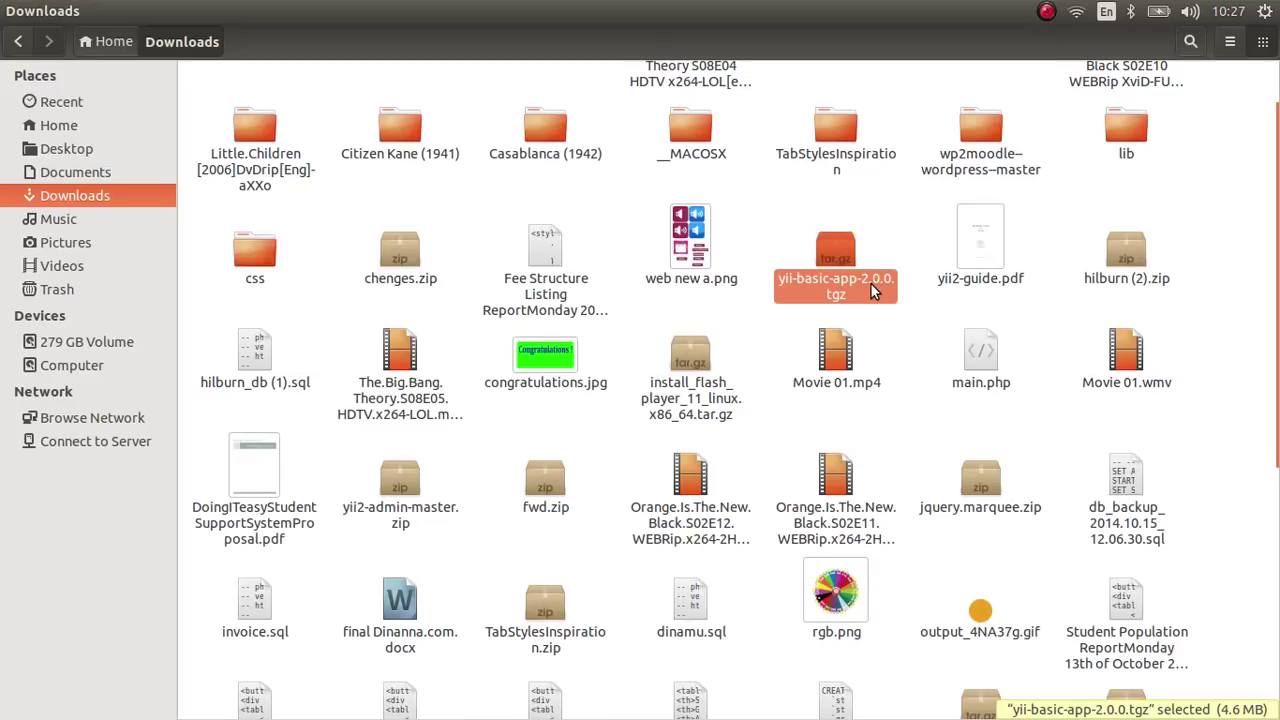
- Navigate from the computer root into /var/www/html
left_click(88, 368)
double_click(1120, 255)
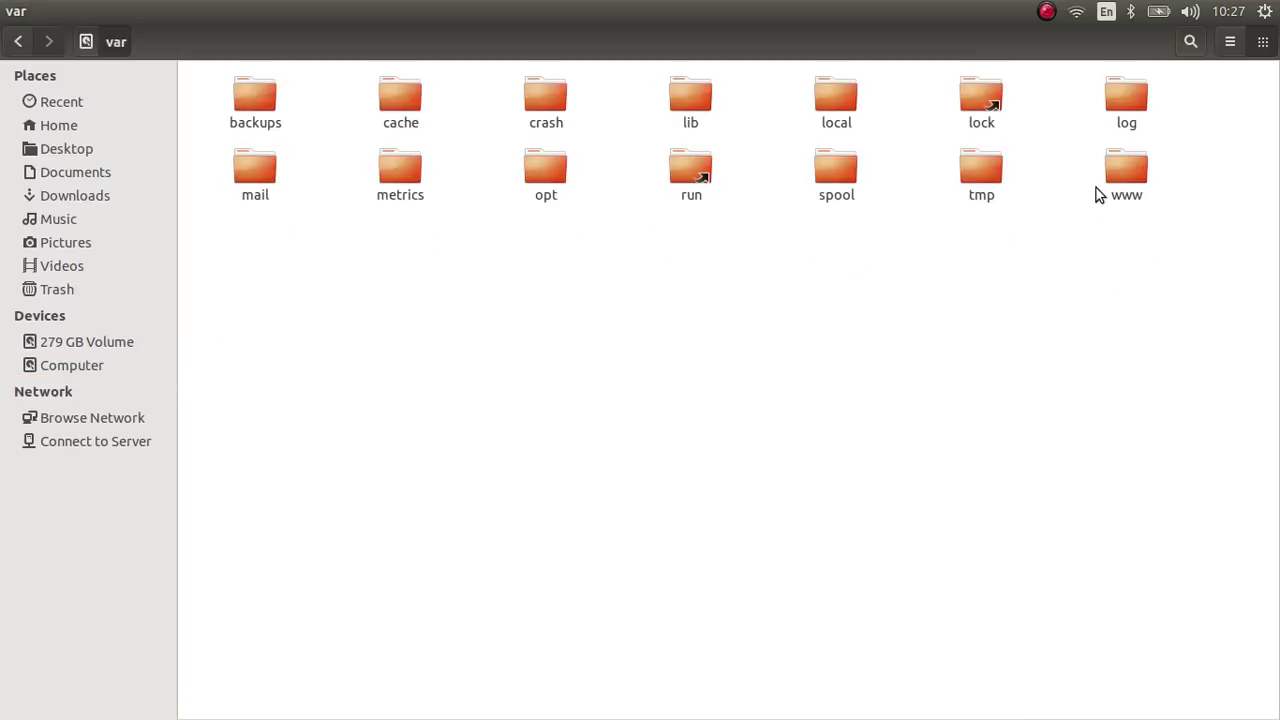
left_click(1125, 175)
double_click(1139, 179)
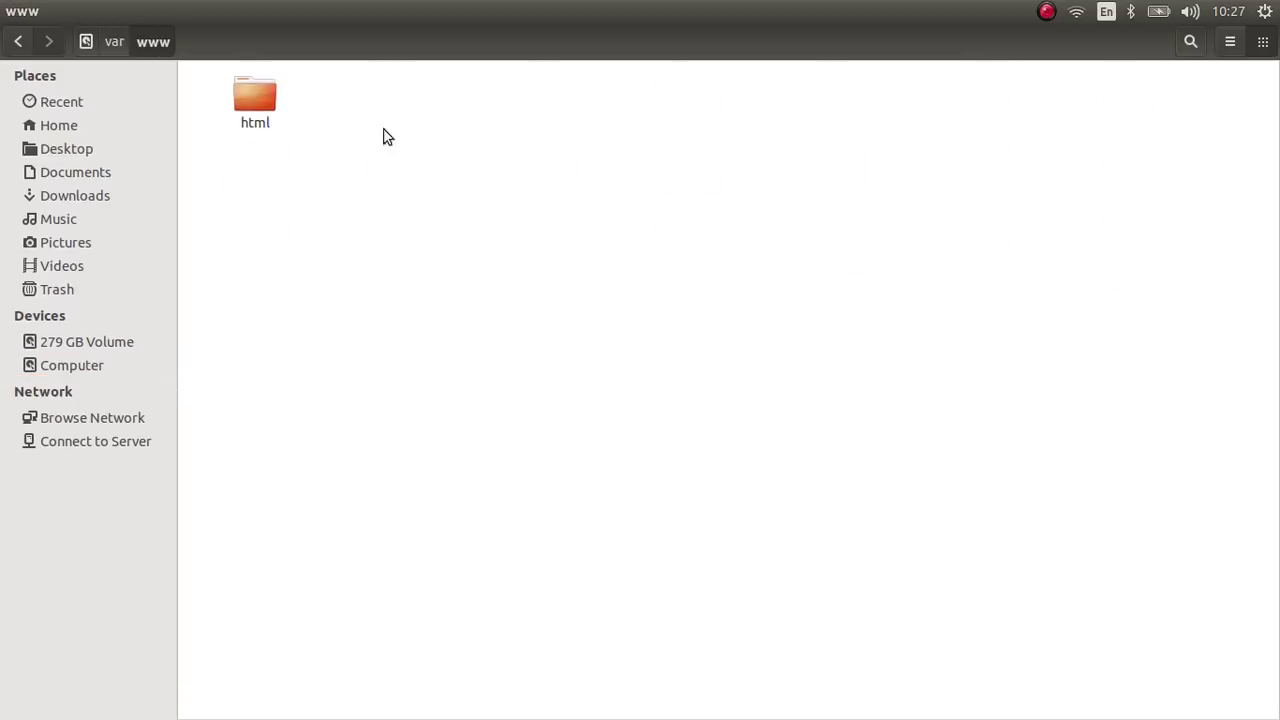
double_click(256, 98)
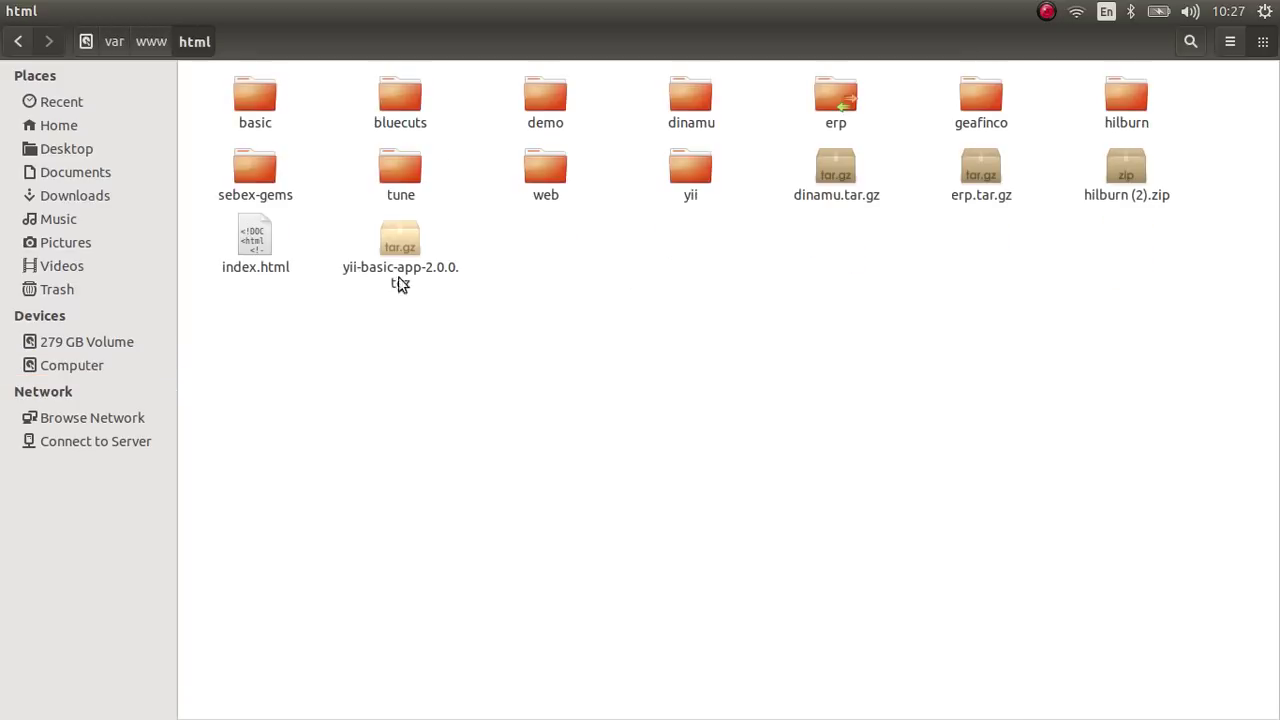
- Paste the archive into html, keeping the existing yii-basic-app-2.0.0.tgz copy
right_click(427, 352)
left_click(482, 406)
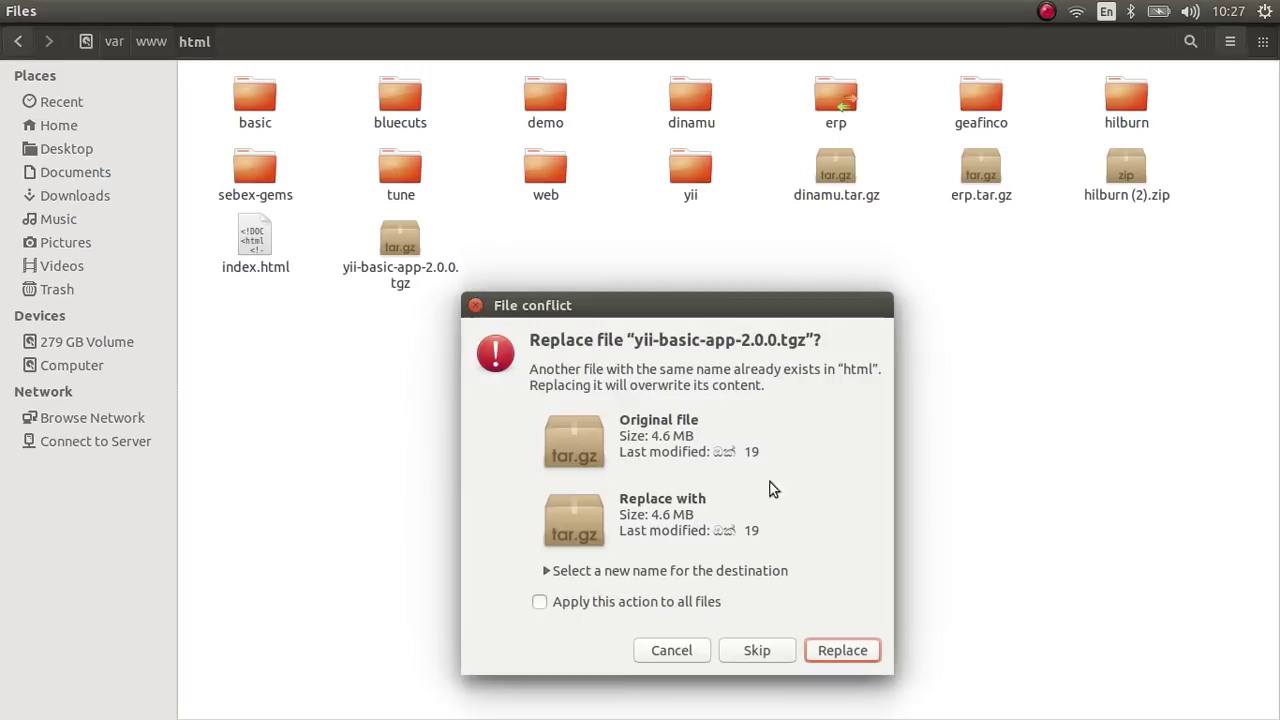
left_click(668, 652)
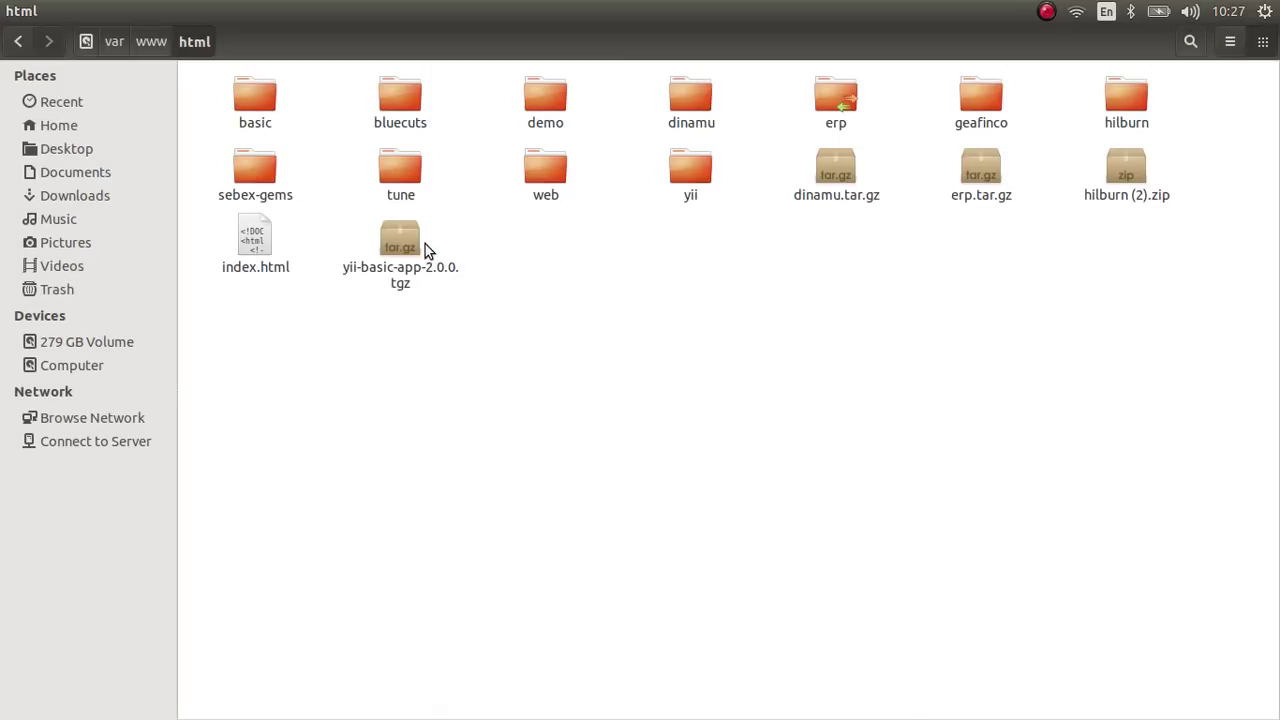
left_click(407, 249)
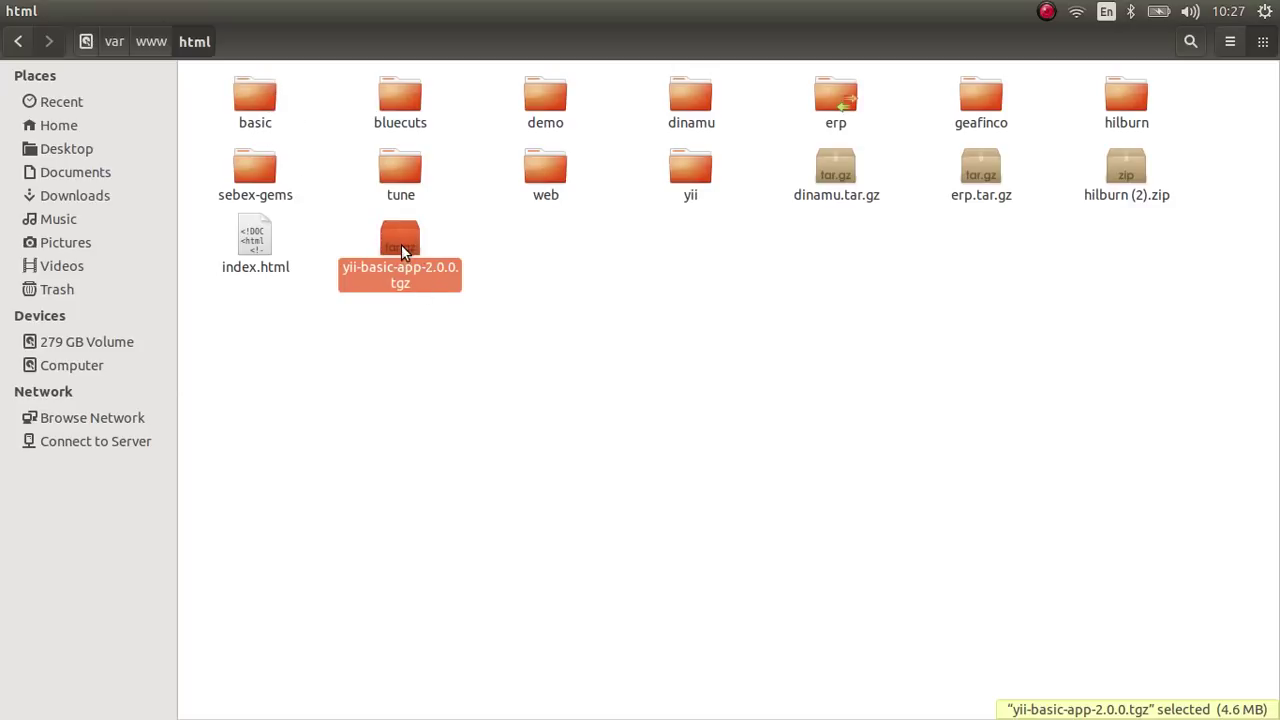
- Open the basic project folder inside /var/www/html
left_click(275, 130)
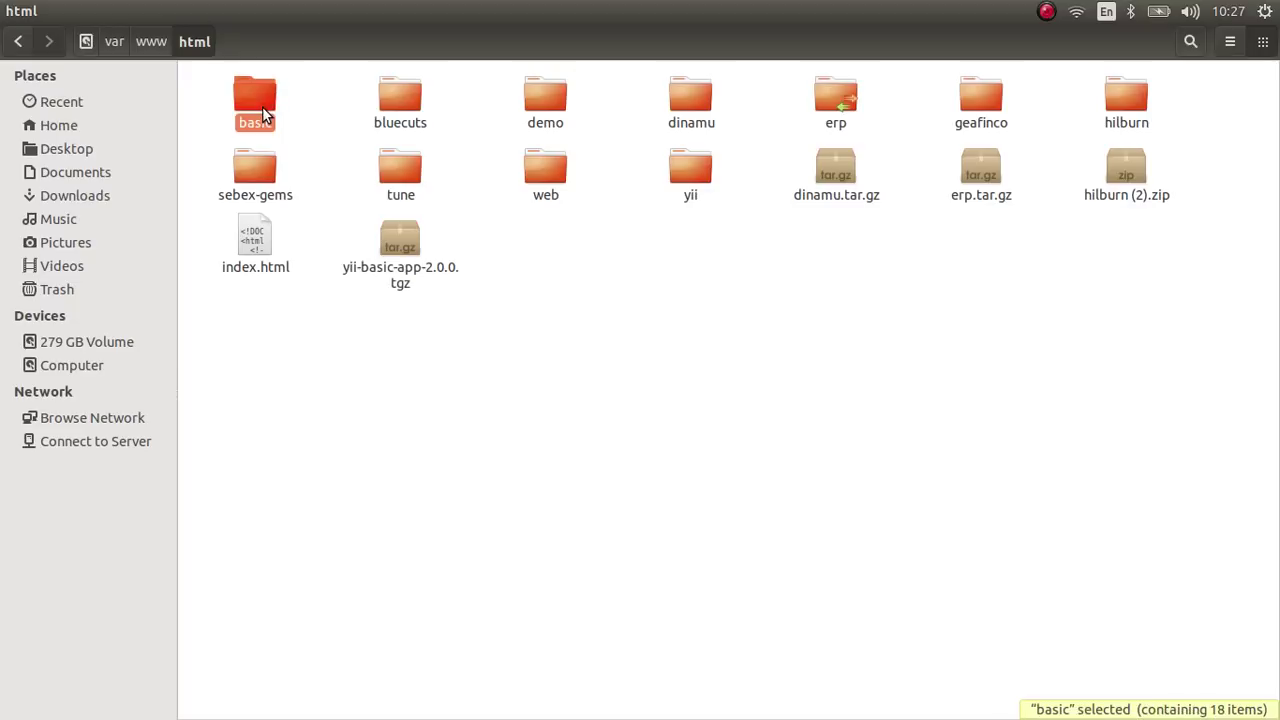
double_click(255, 100)
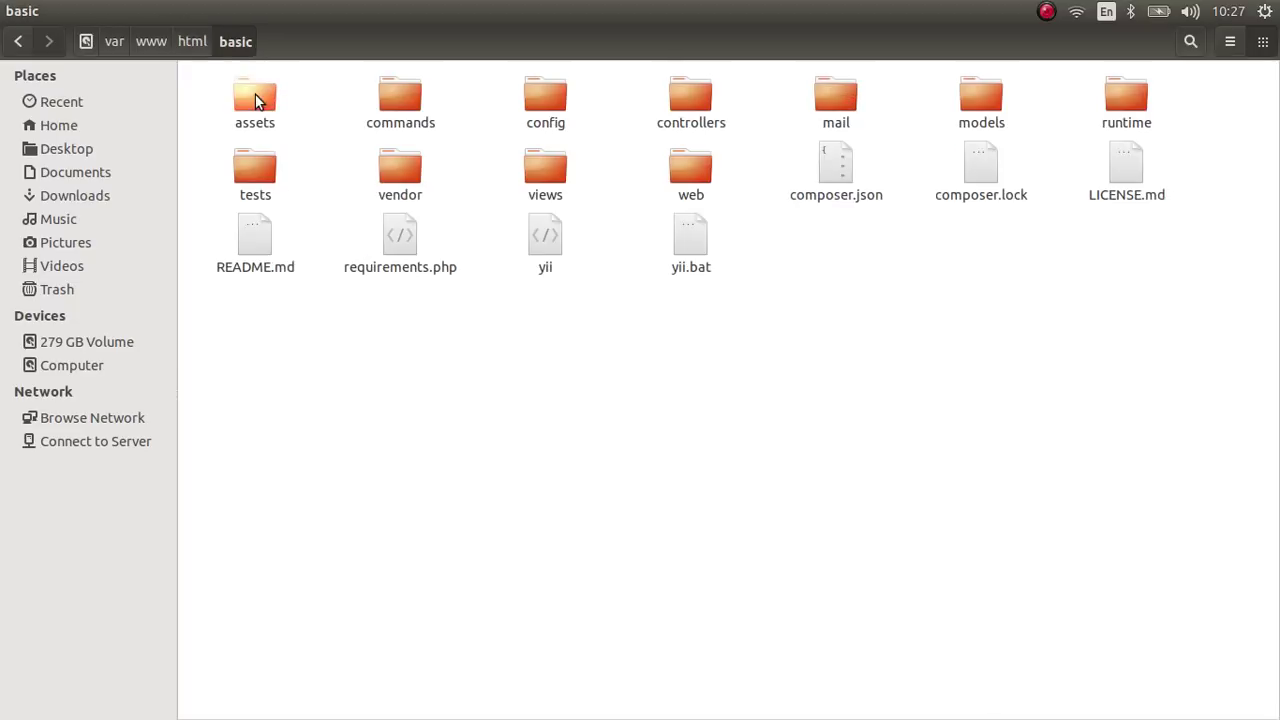
left_click(193, 42)
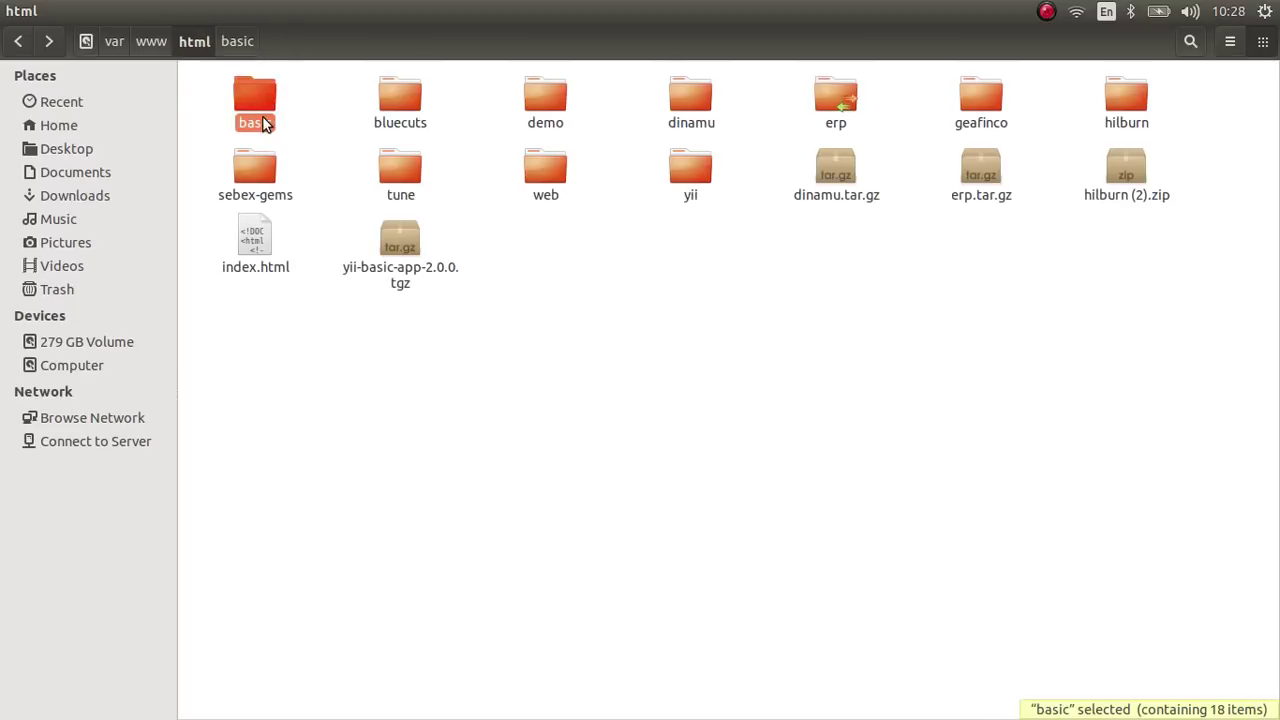
double_click(256, 88)
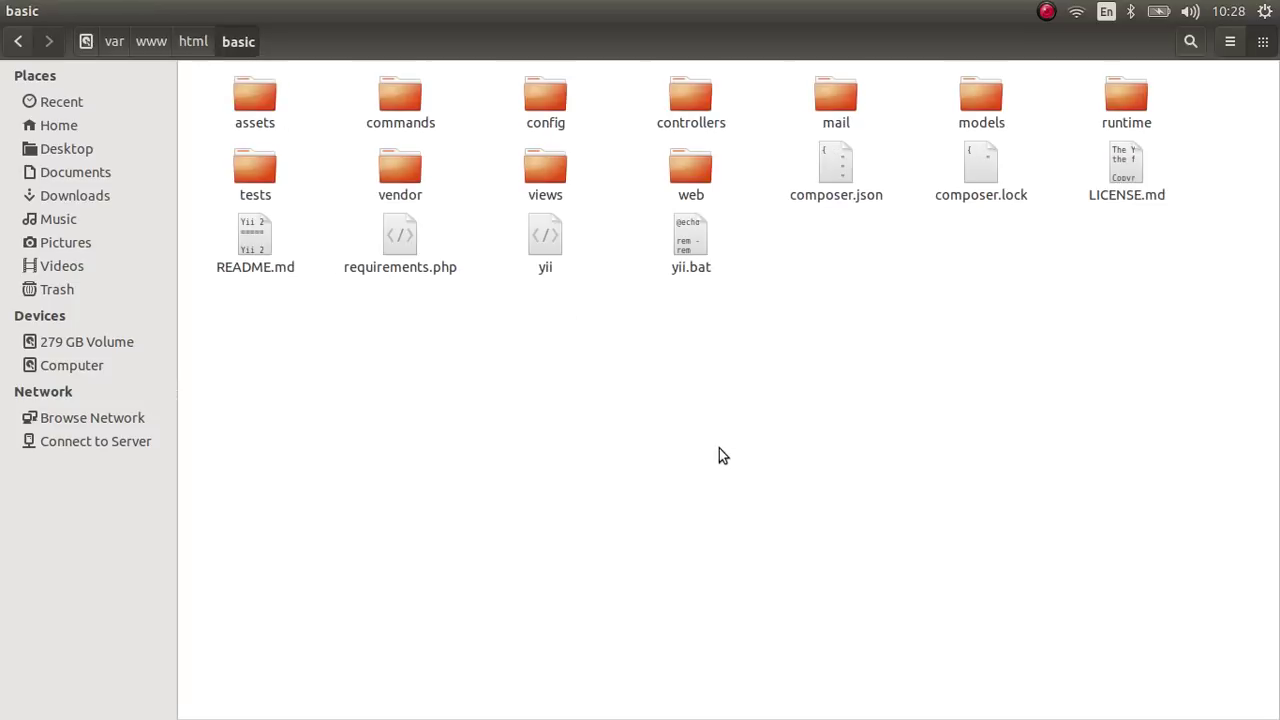
- Load localhost/basic/ in Chromium to show the project's directory listing
mouse_move(2, 330)
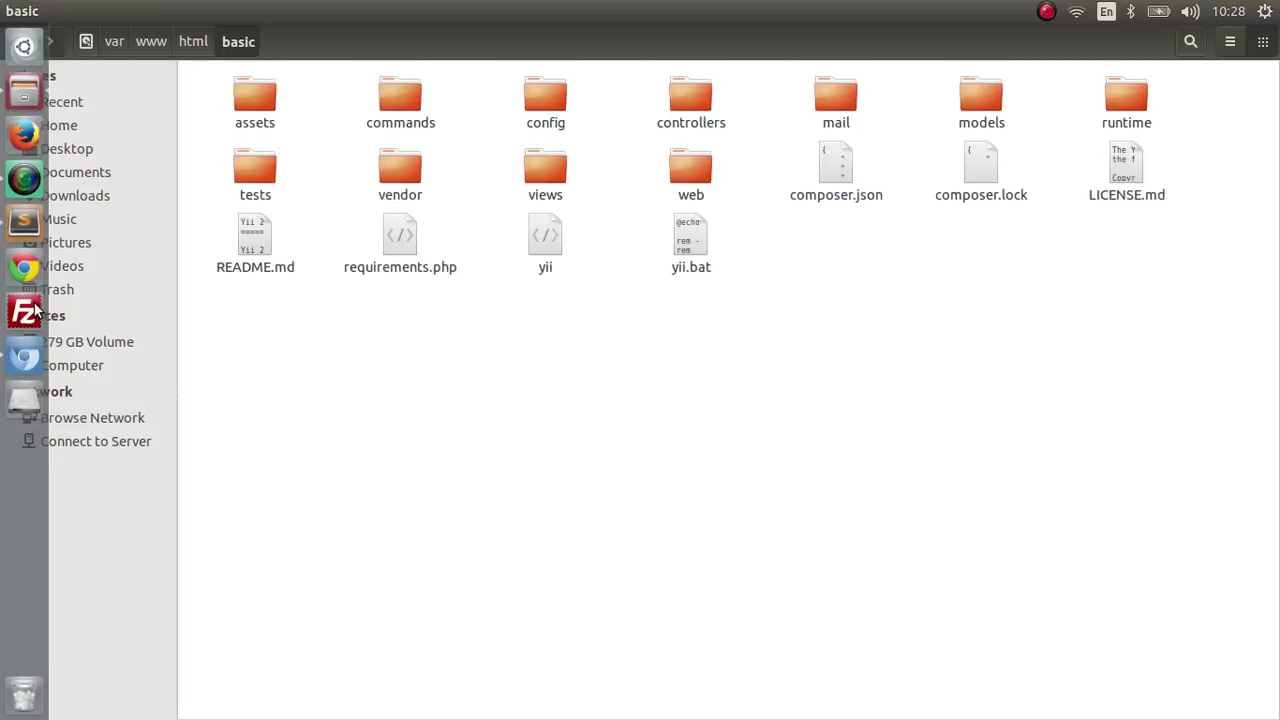
left_click(25, 357)
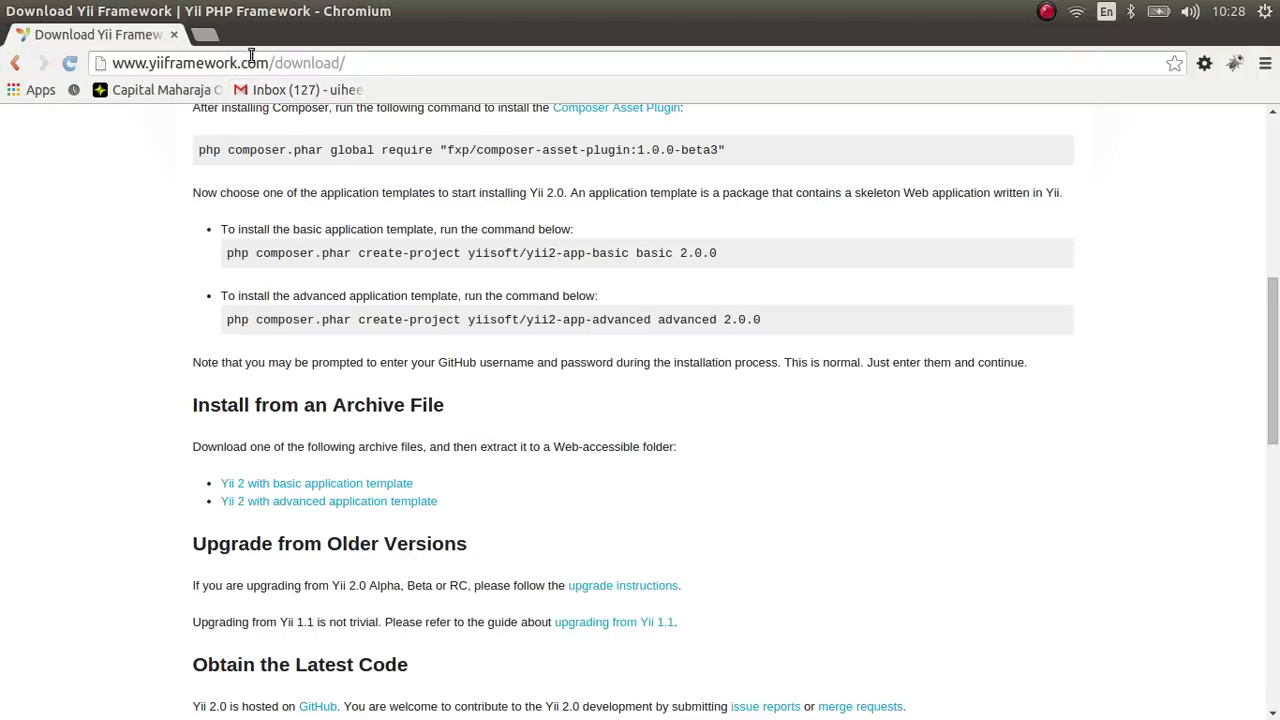
left_click(363, 60)
type("localhost/dinamu/")
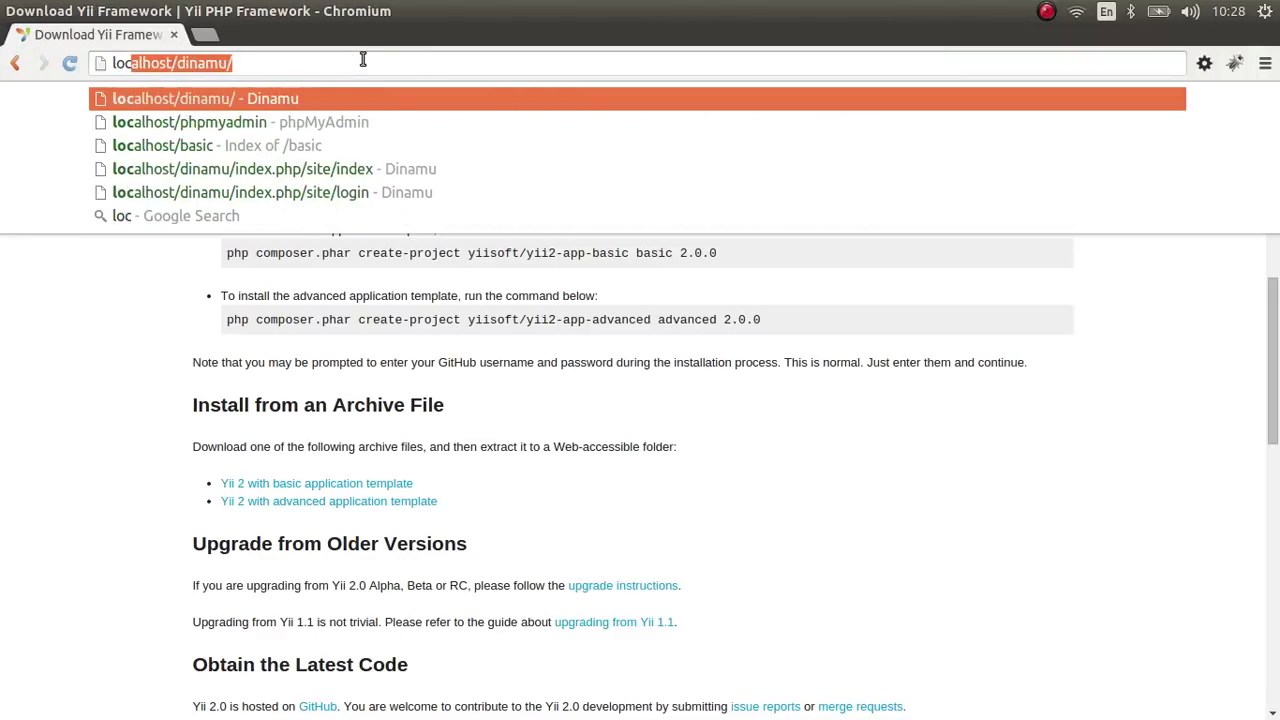
key("BackSpace")
key("BackSpace")
key("BackSpace")
key("BackSpace")
key("BackSpace")
key("BackSpace")
key("BackSpace")
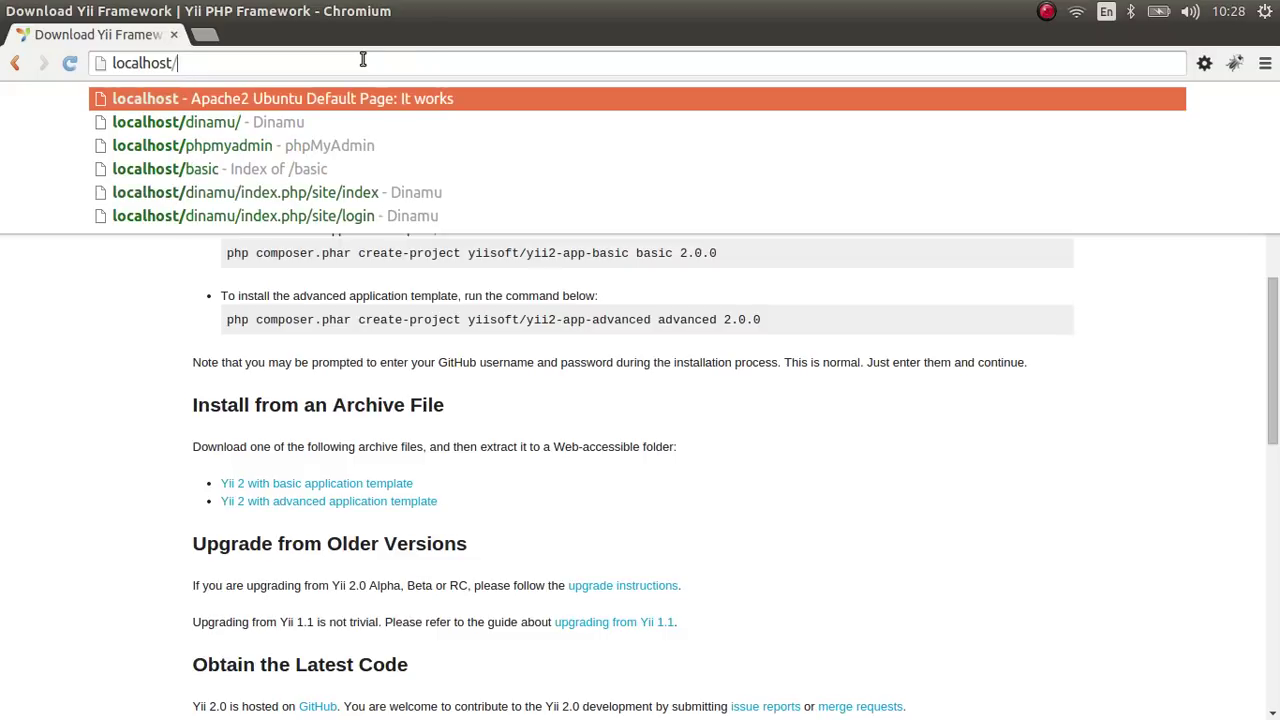
type("basic/")
key("Return")
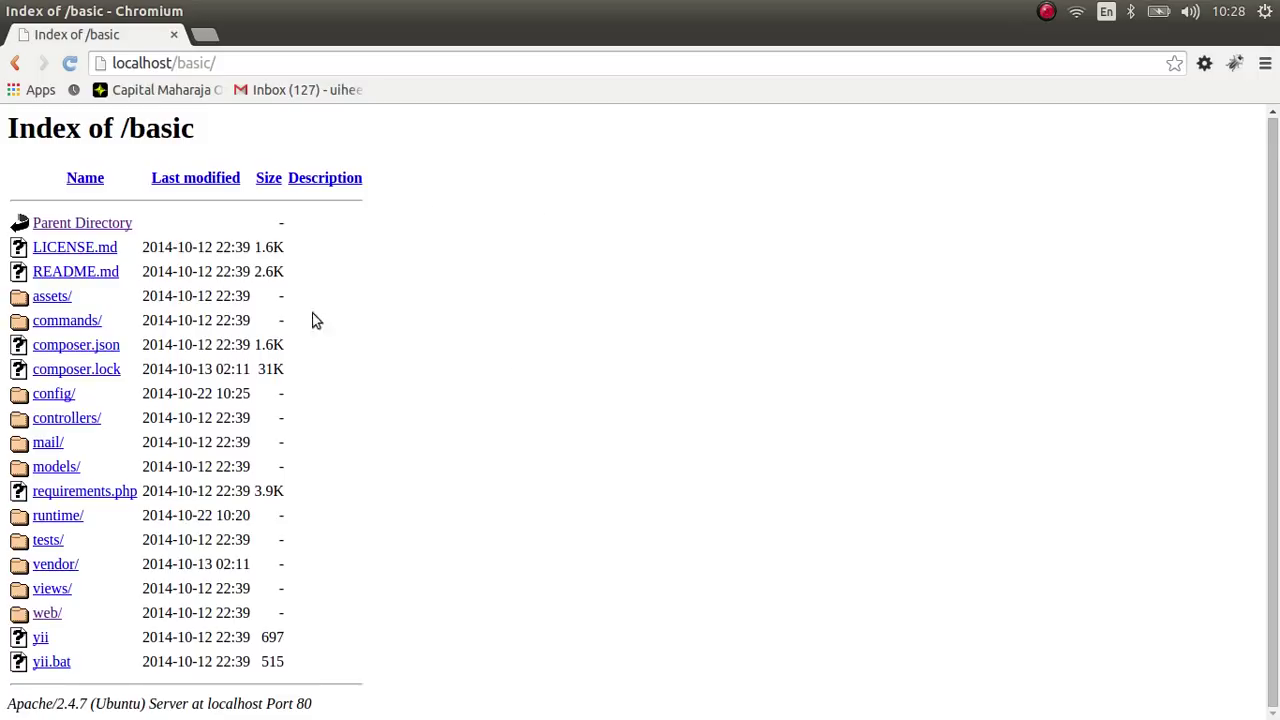
- Open localhost/basic/web/ and scroll through the cookieValidationKey configuration error trace
left_click(47, 615)
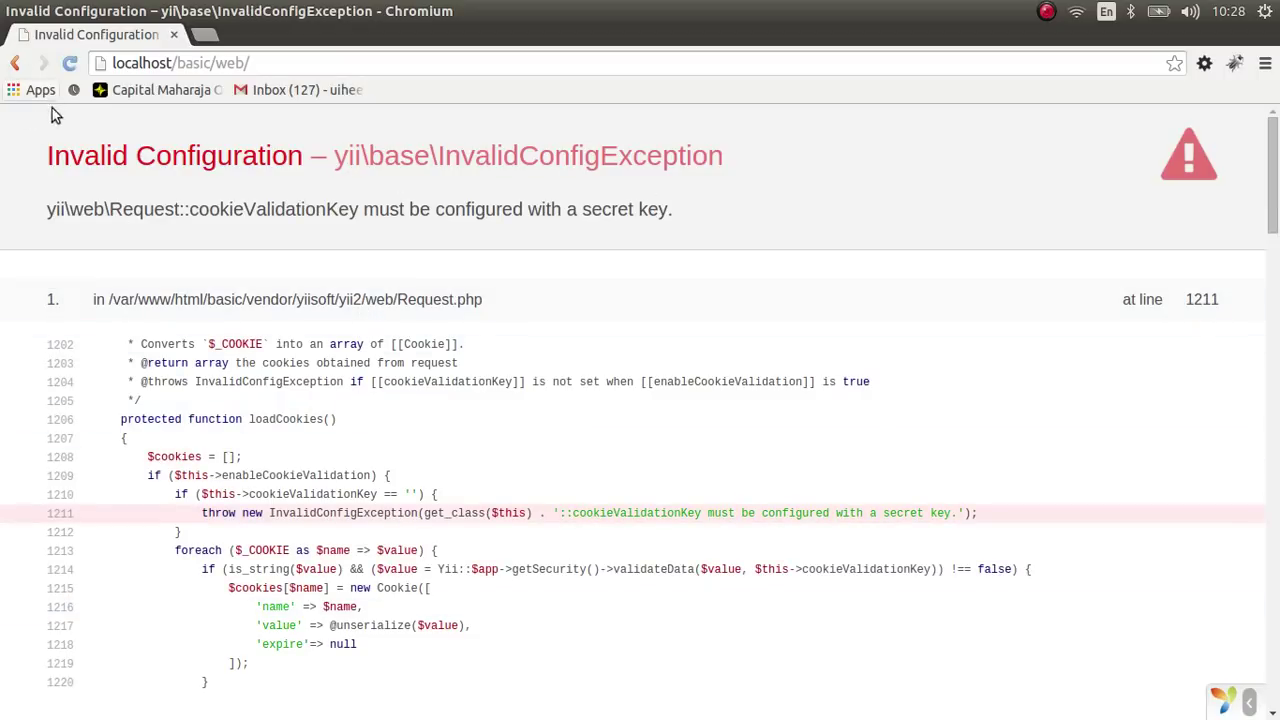
mouse_move(30, 327)
scroll(764, 330, "down", 2)
scroll(877, 494, "down", 3)
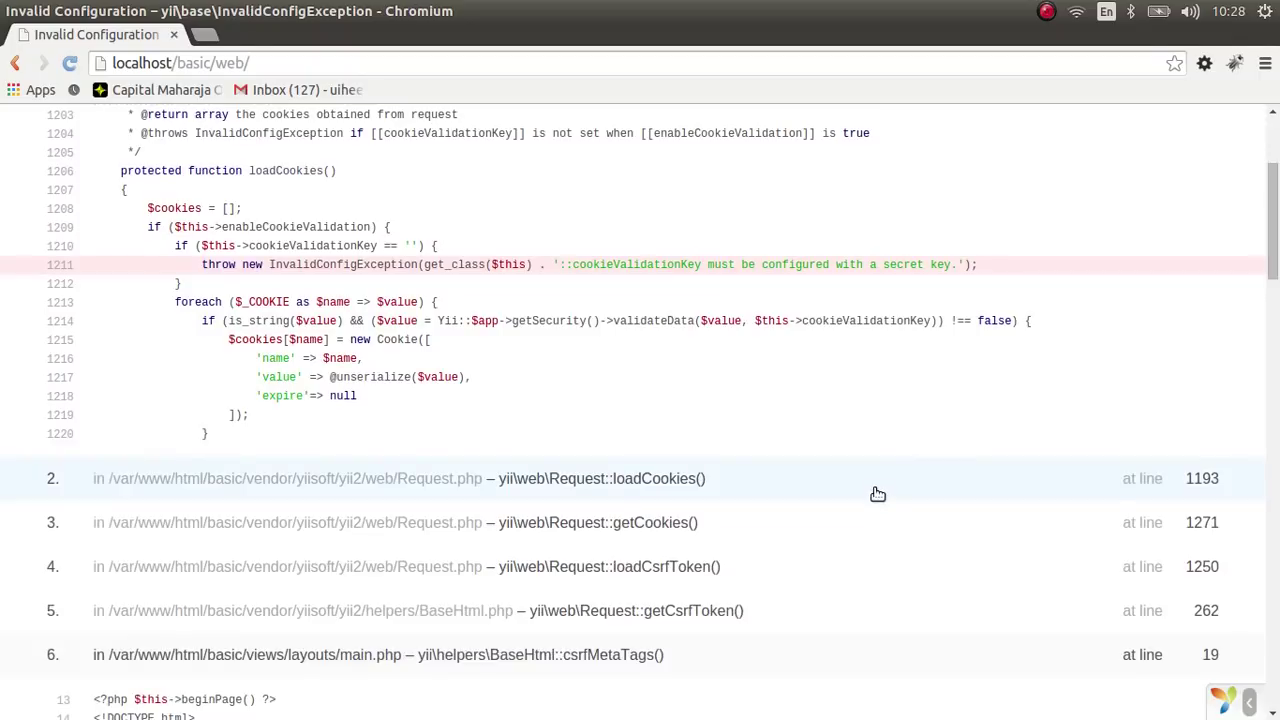
scroll(781, 419, "up", 2)
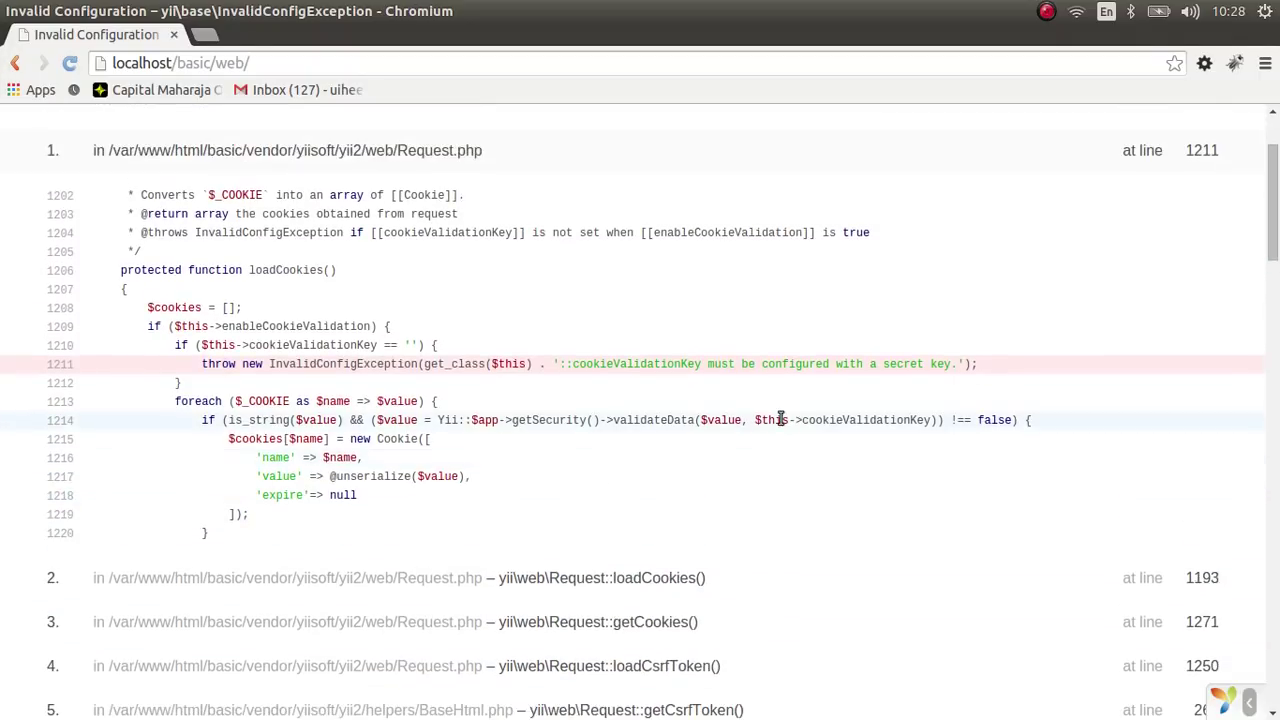
- Open basic/config/web.php in Sublime Text to find the empty cookieValidationKey on line 12
mouse_move(2, 494)
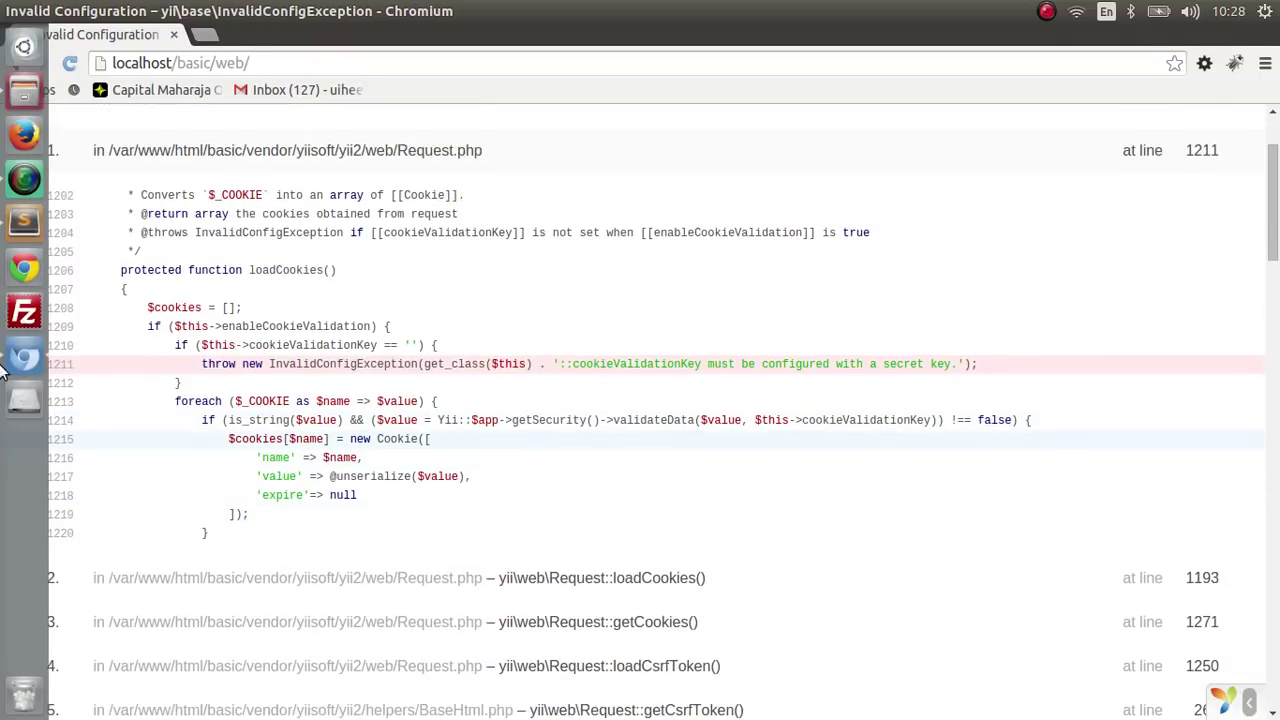
left_click(22, 220)
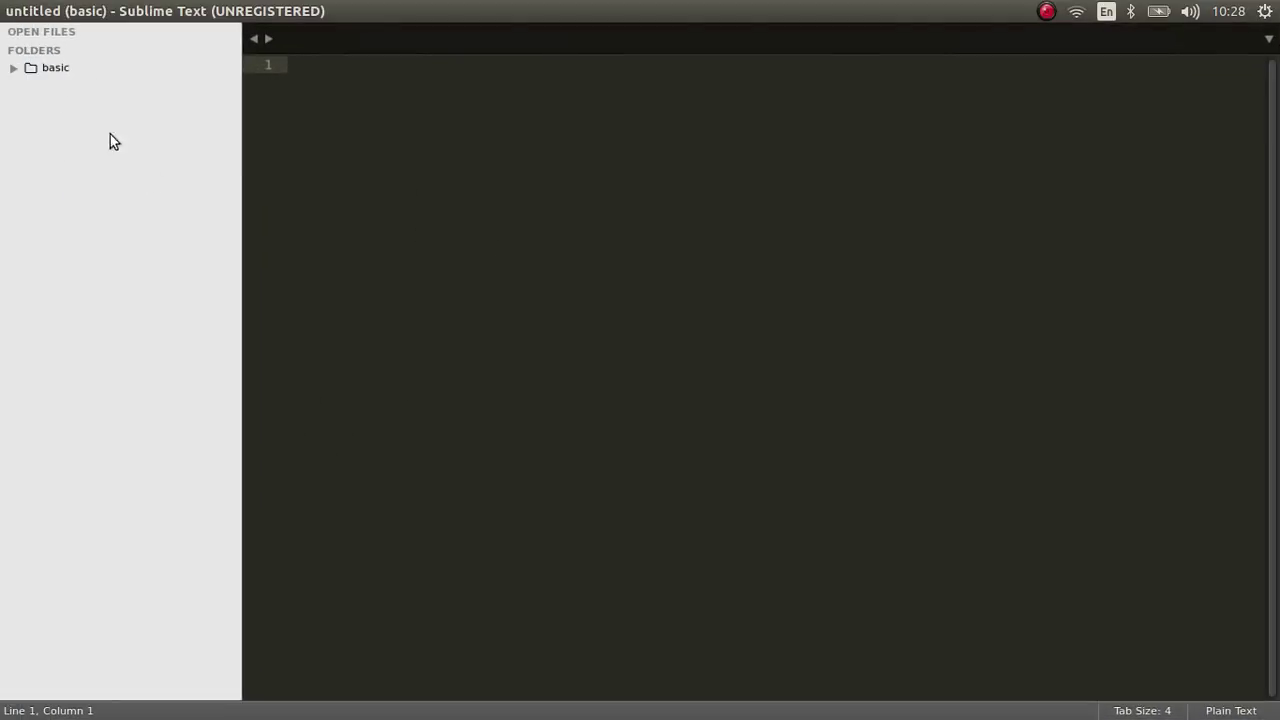
left_click(12, 70)
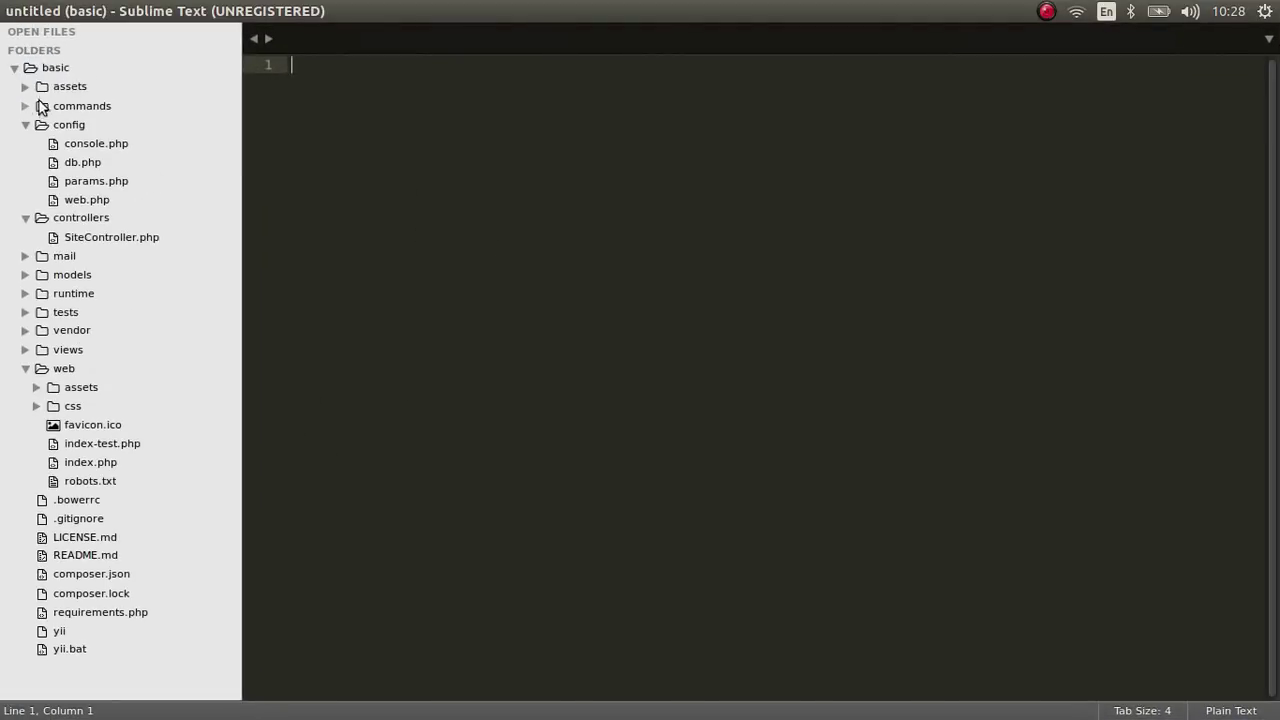
left_click(26, 126)
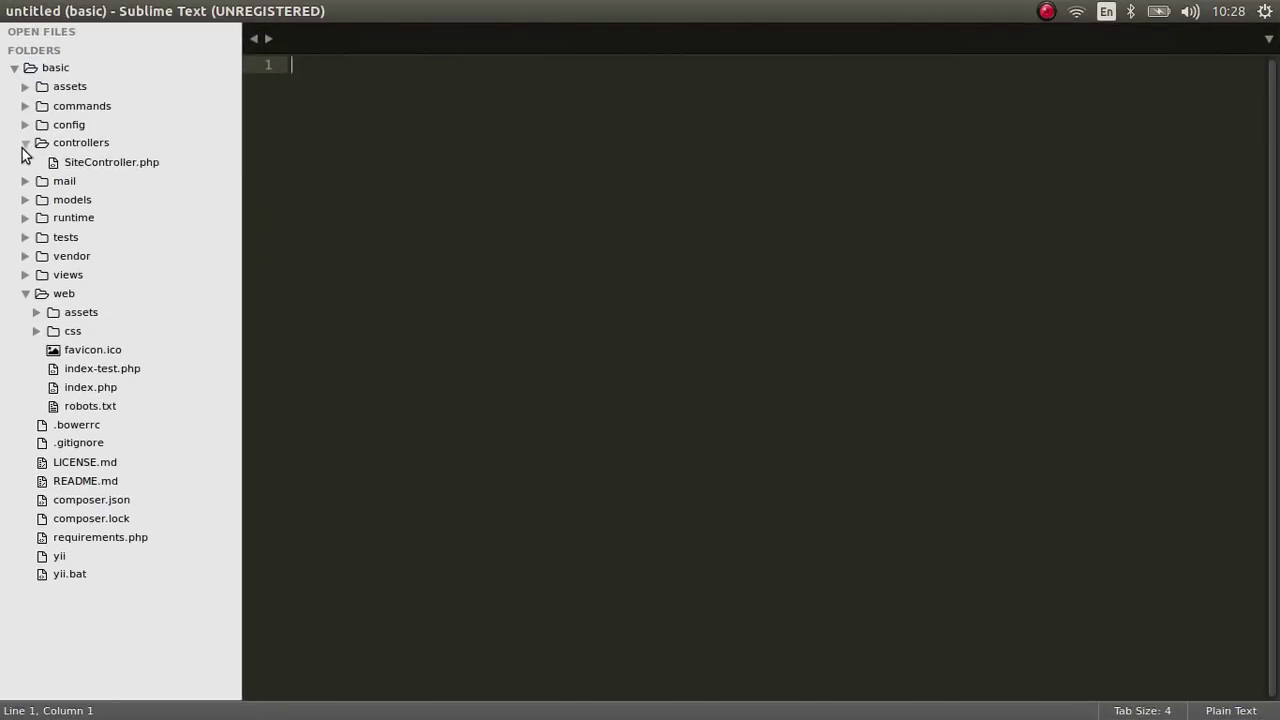
left_click(25, 126)
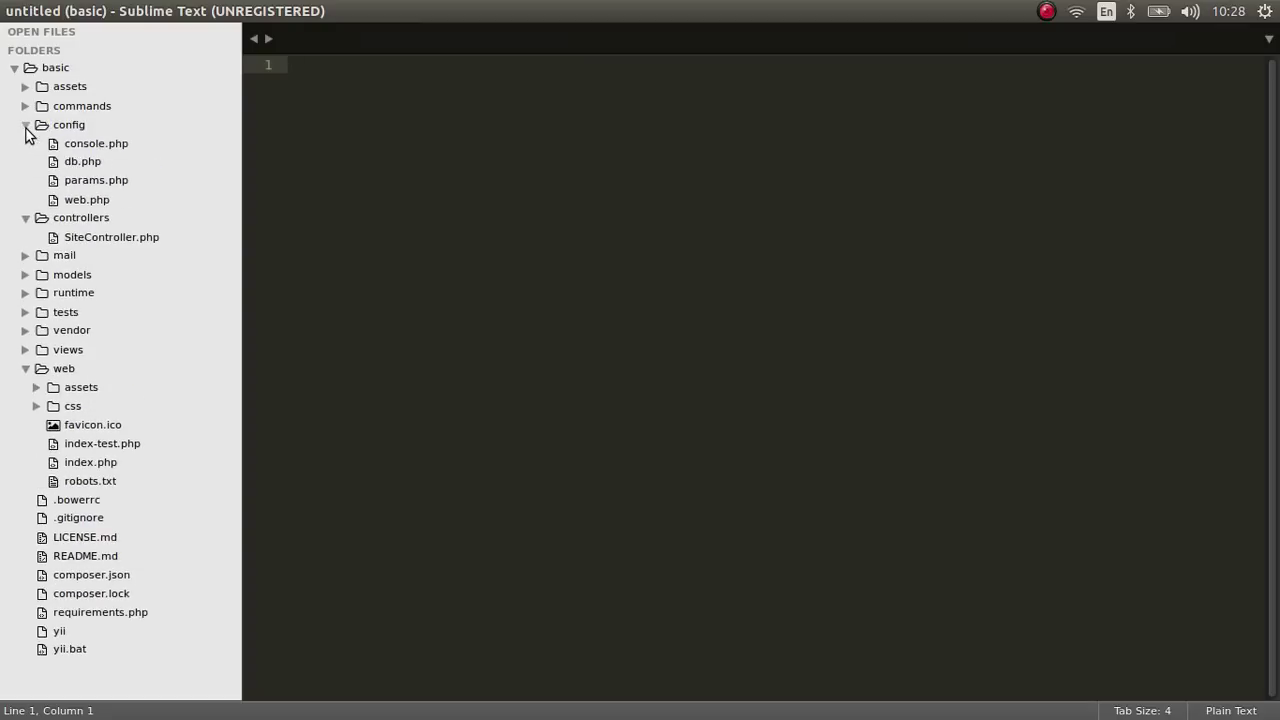
double_click(88, 200)
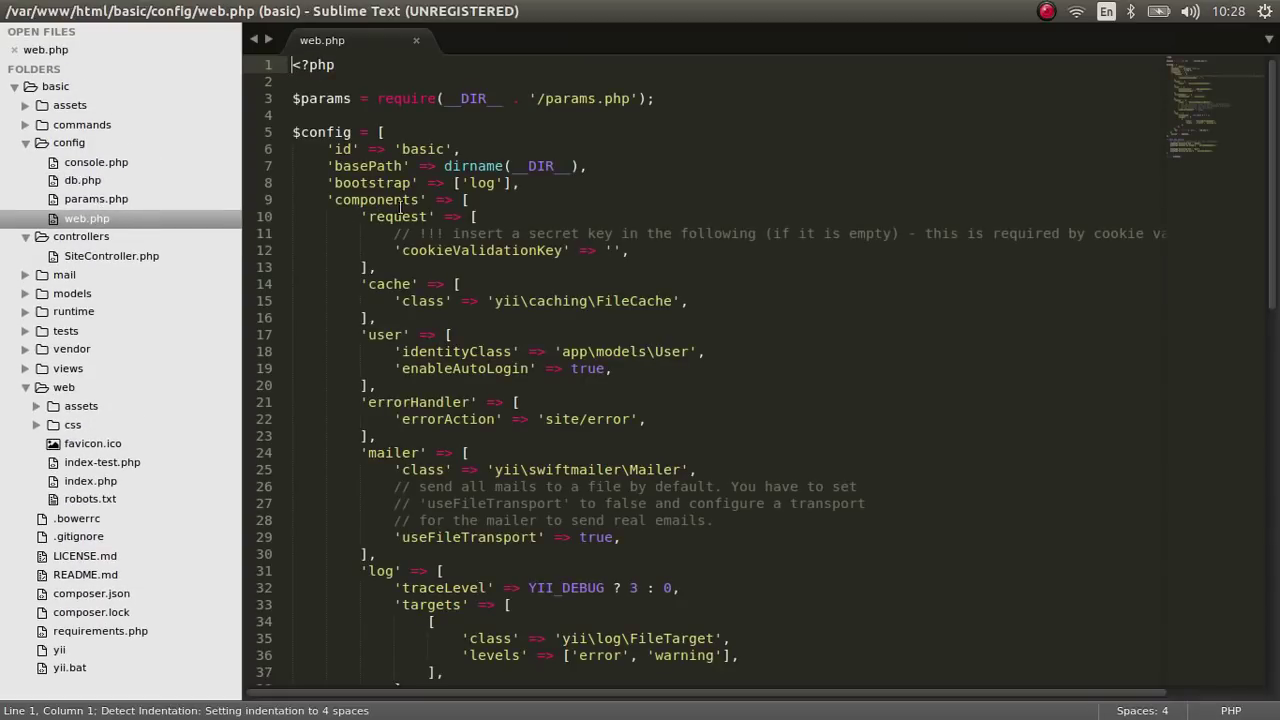
scroll(571, 209, "down", 1)
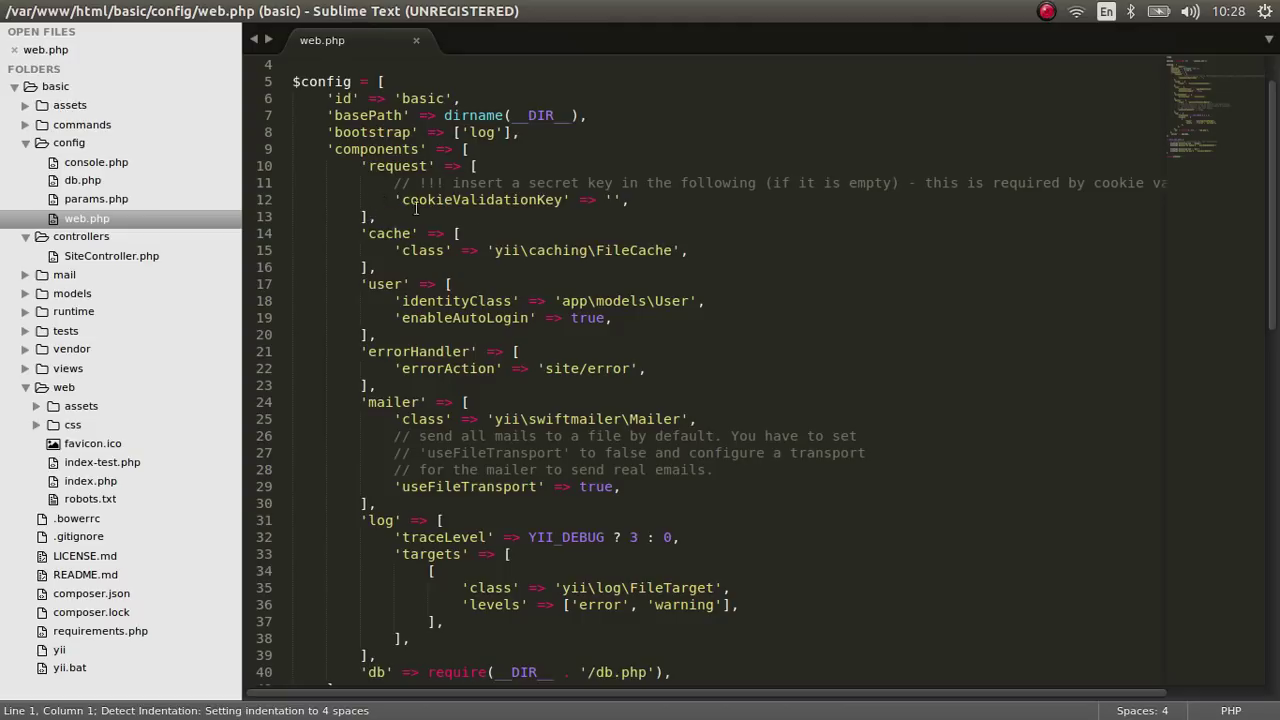
scroll(416, 207, "up", 1)
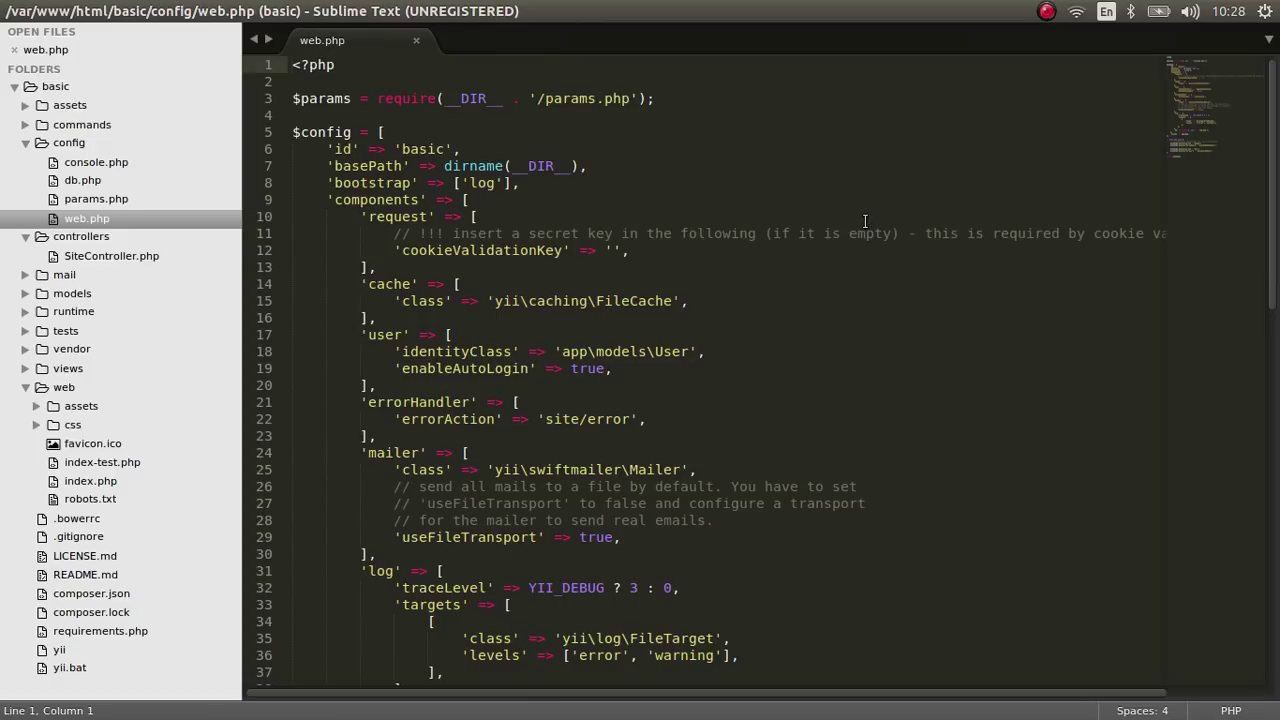
- Glance at the browser's error page again, then return to web.php in the editor
mouse_move(3, 252)
left_click(26, 353)
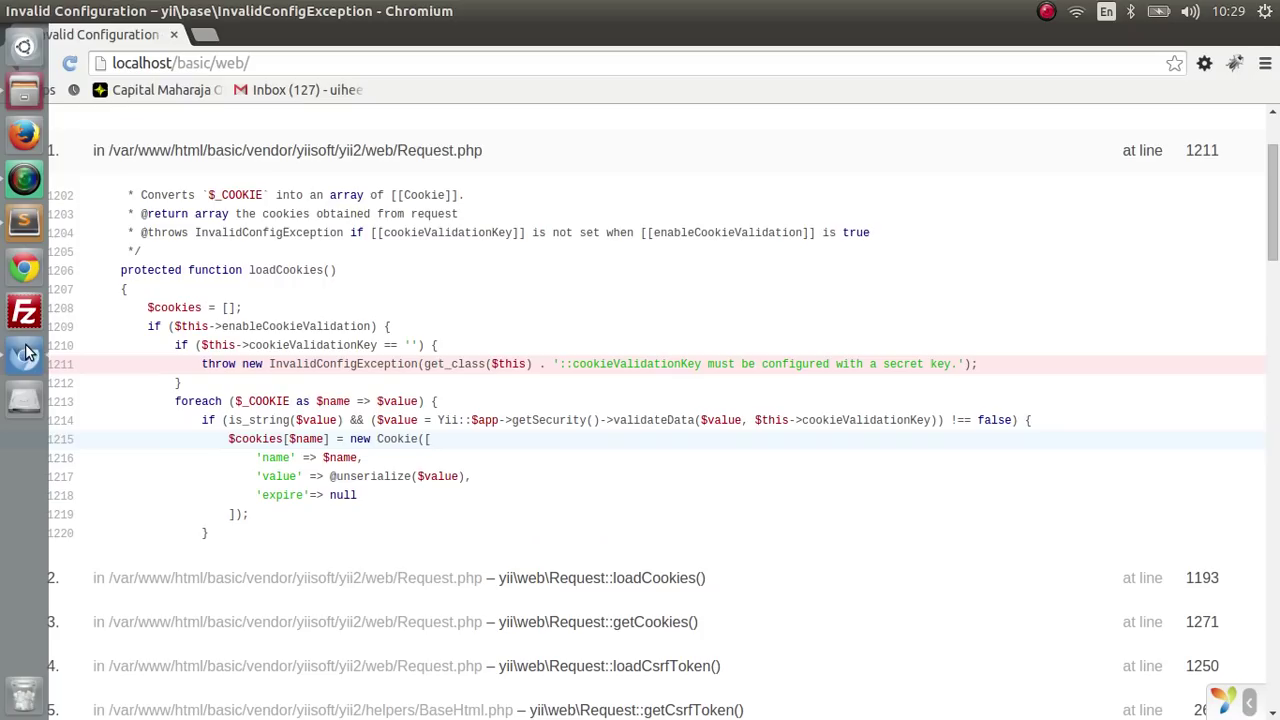
scroll(714, 357, "up", 3)
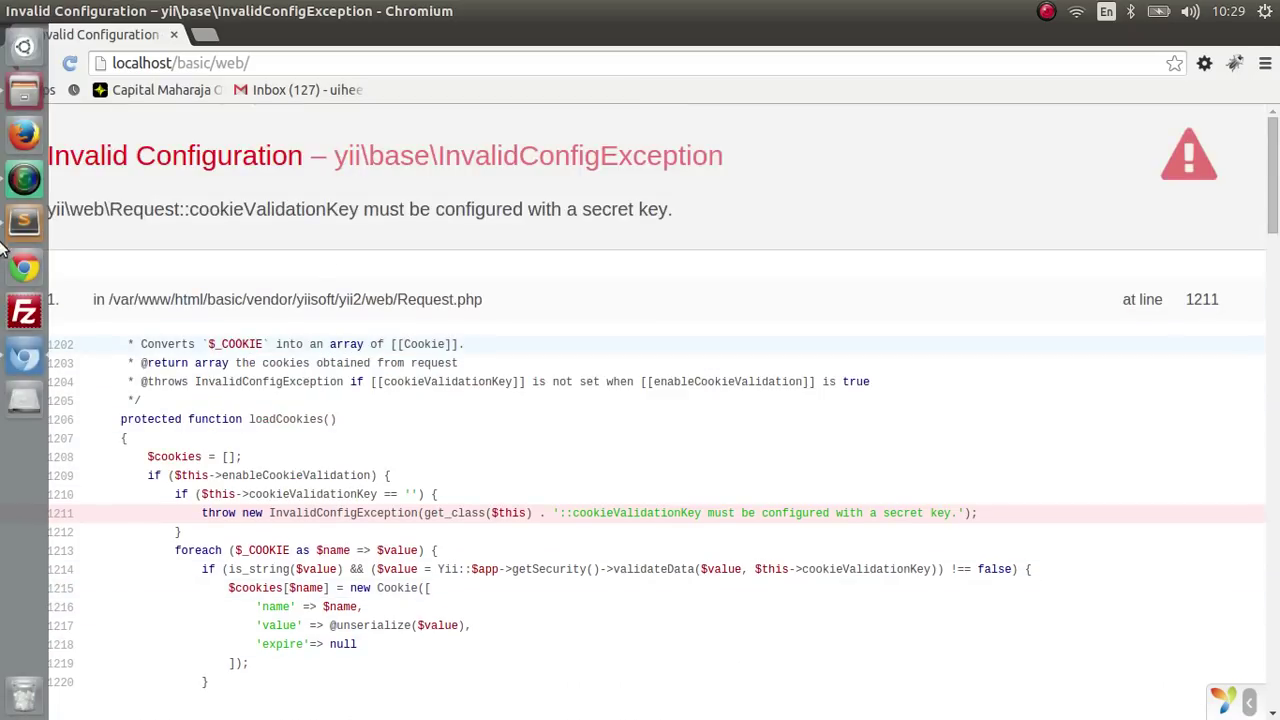
left_click(24, 222)
- Type a secret key into the empty cookieValidationKey value and save web.php
left_click(616, 251)
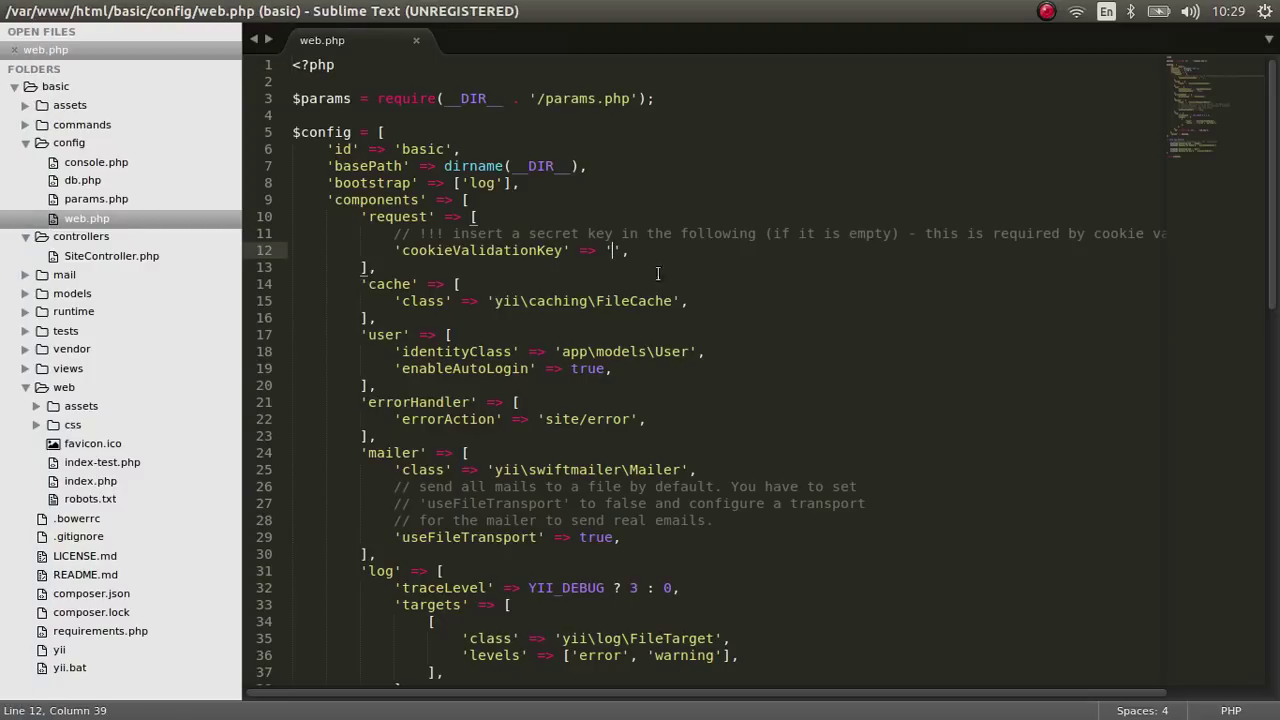
type("DoingITea")
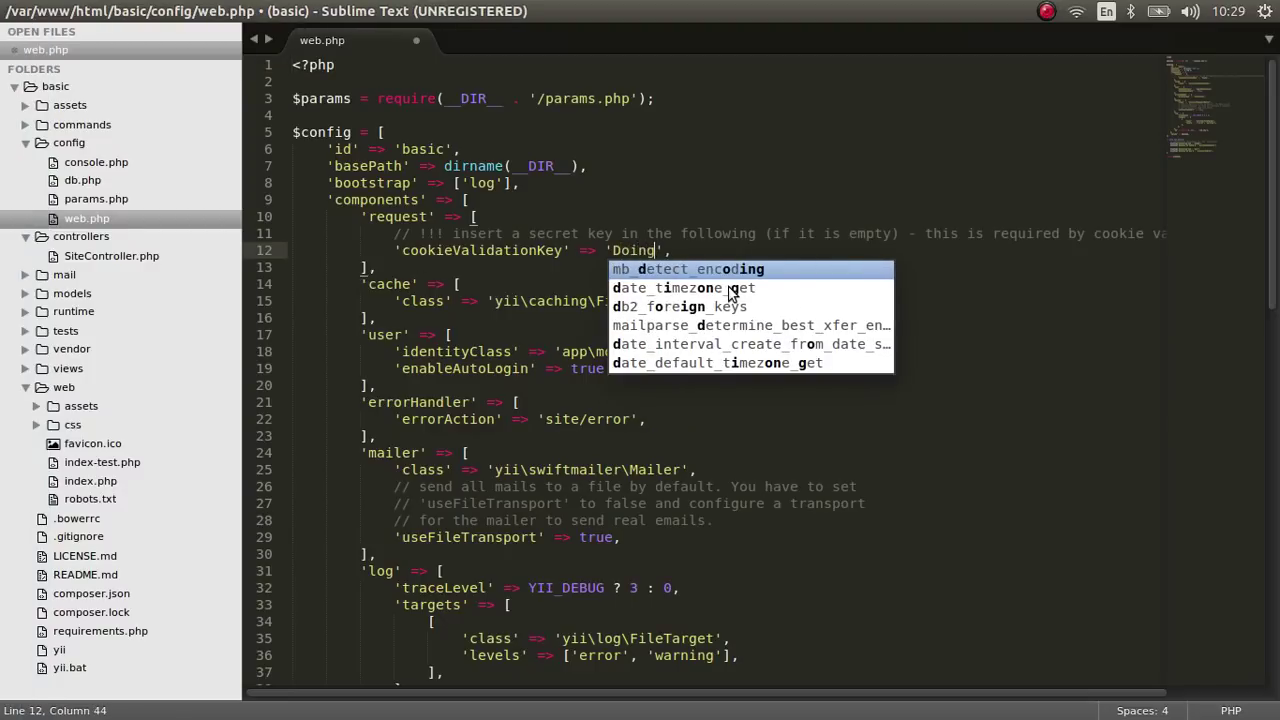
type("sy")
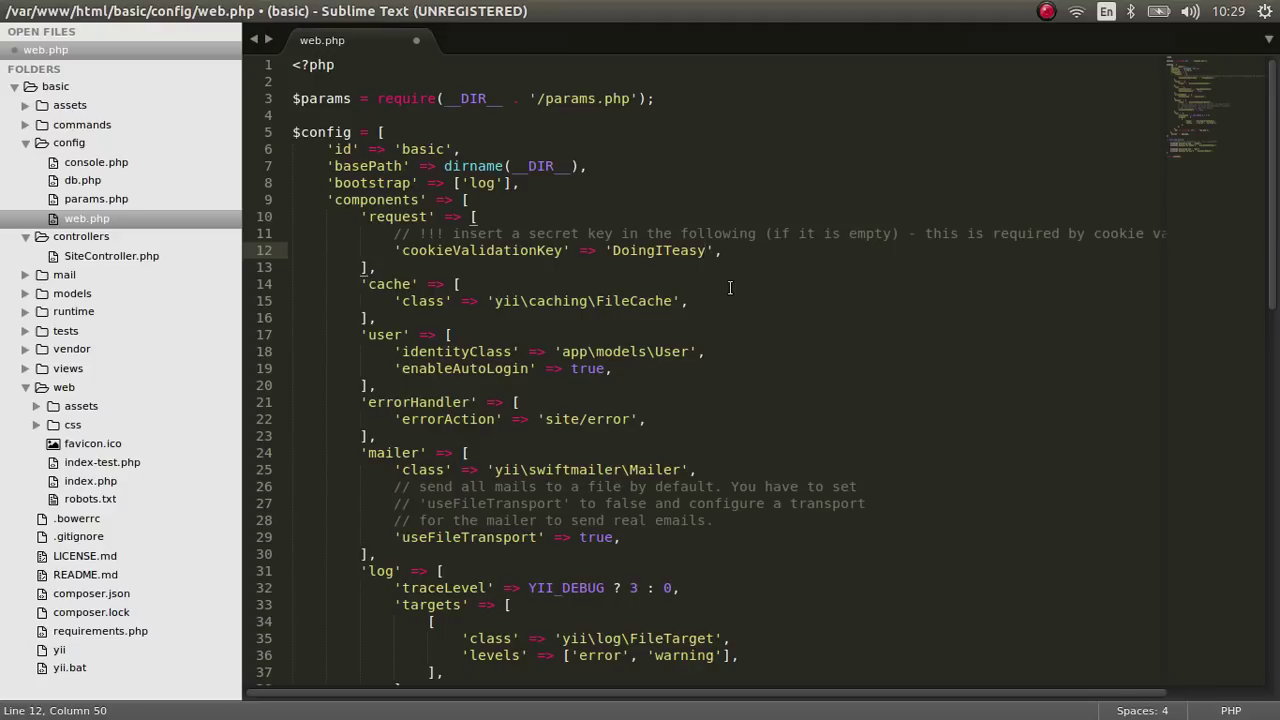
key("ctrl+s")
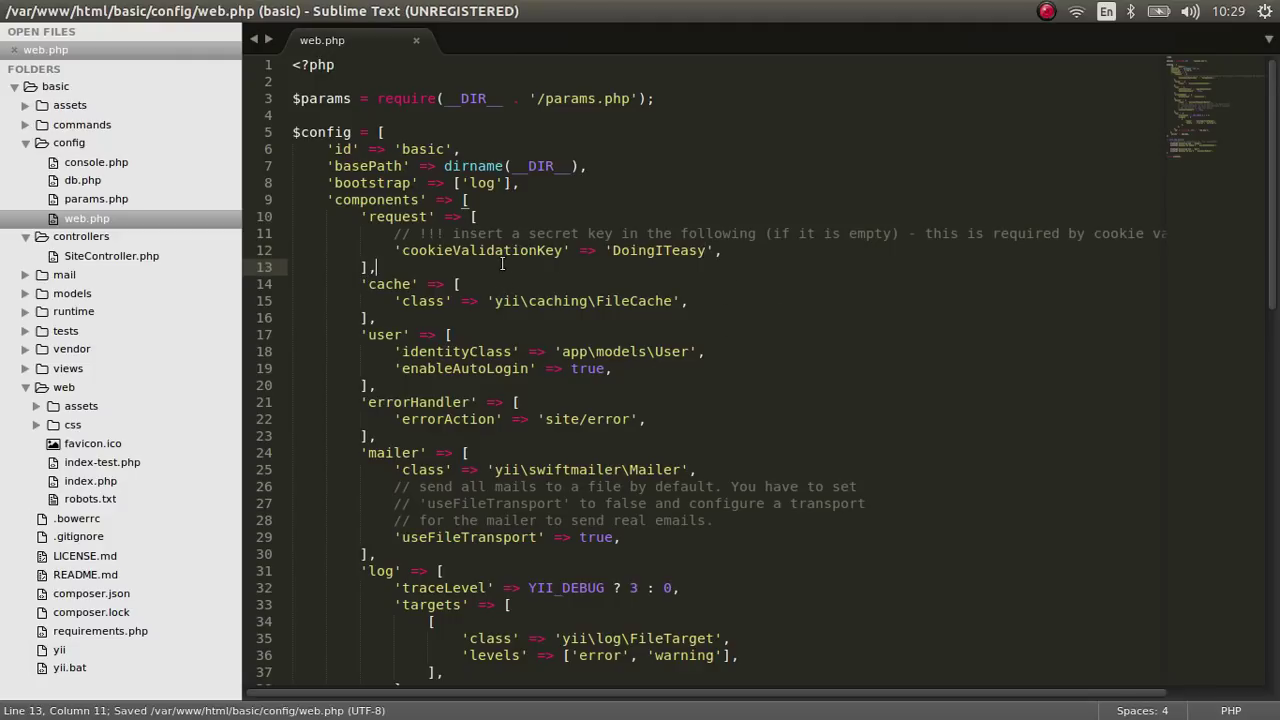
- Check the new key value on line 12 and save web.php again
double_click(511, 251)
double_click(688, 250)
key("End")
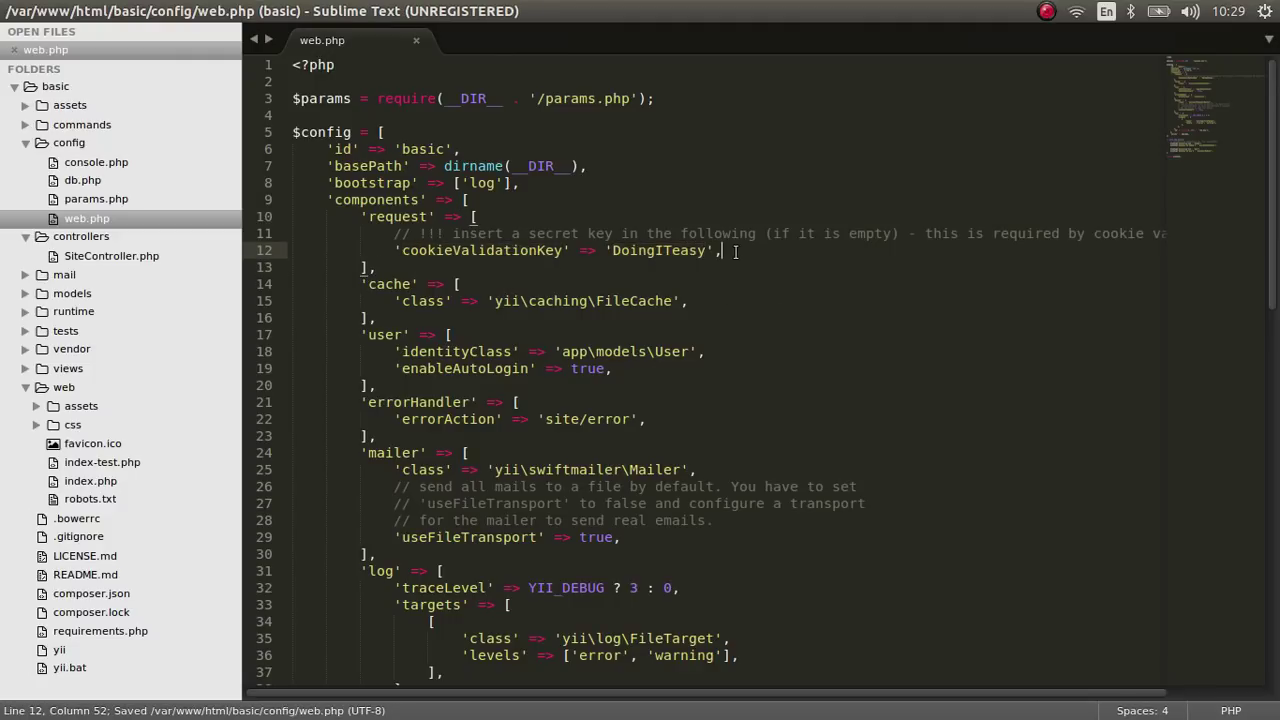
double_click(663, 250)
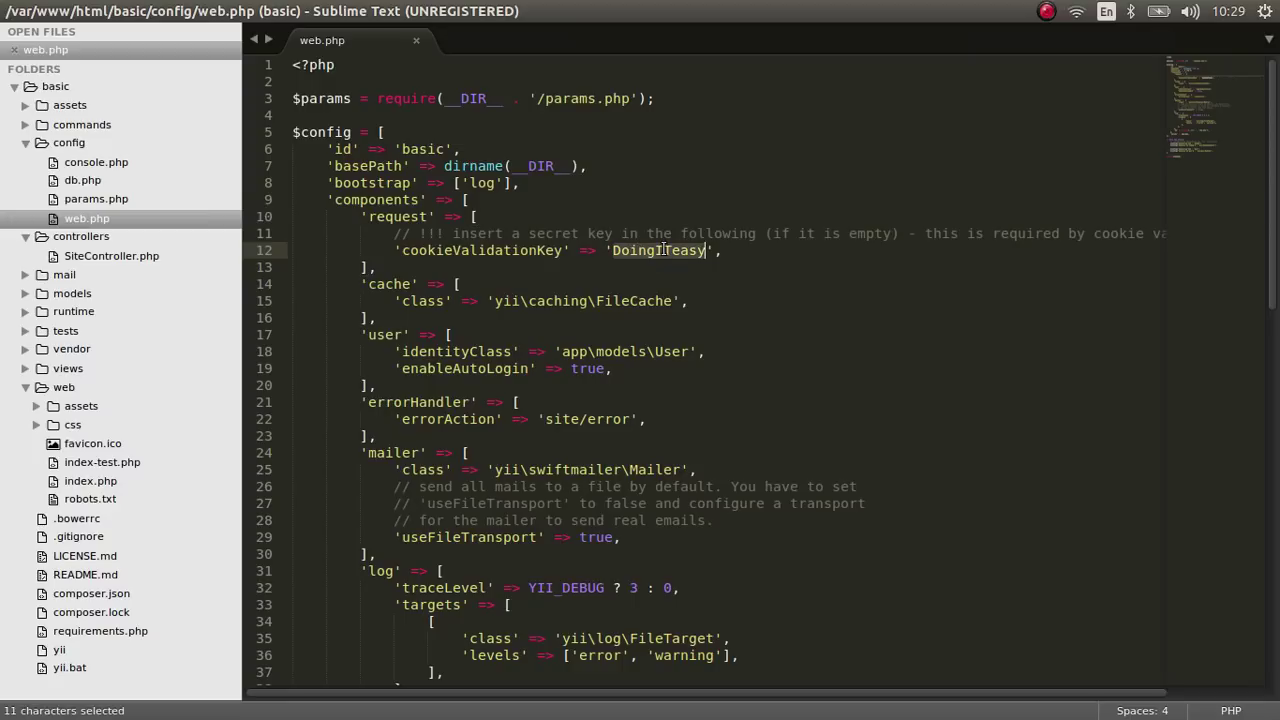
left_click(727, 257)
double_click(684, 250)
key("ctrl+s")
key("alt+Tab")
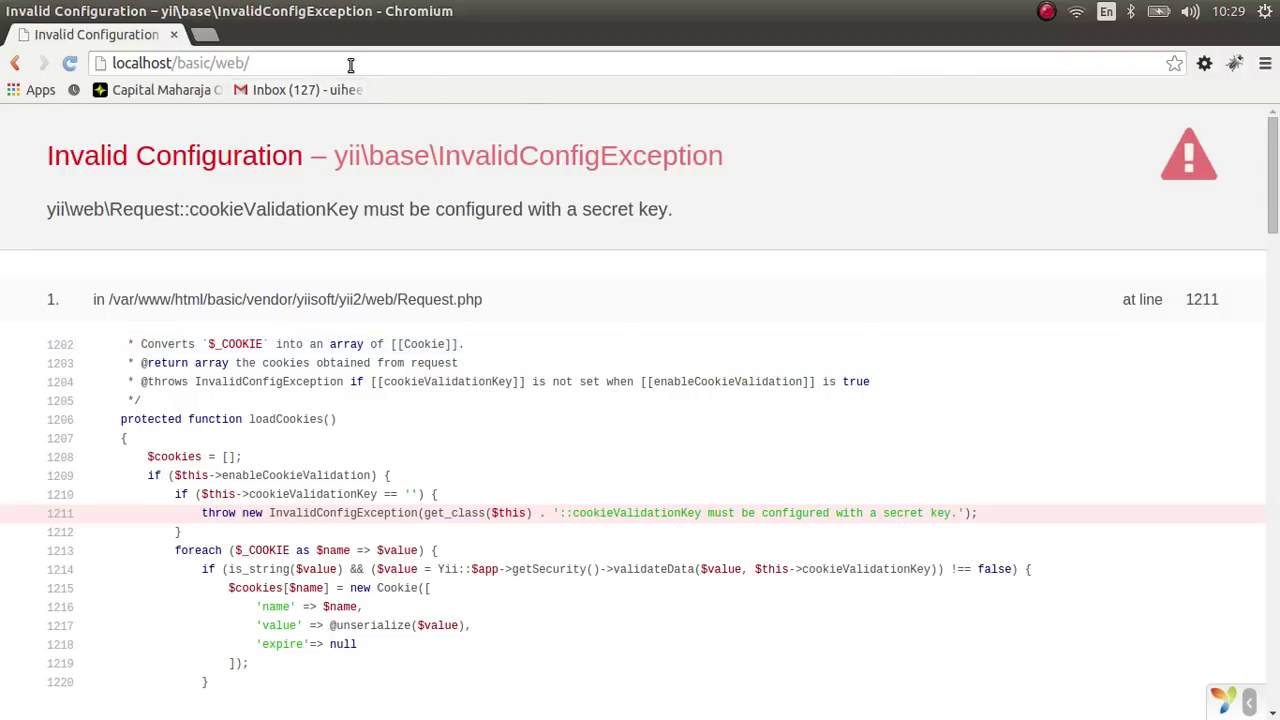
- Reload localhost/basic/web/ and scroll the Congratulations! page down to its footer and back
left_click(356, 63)
key("Return")
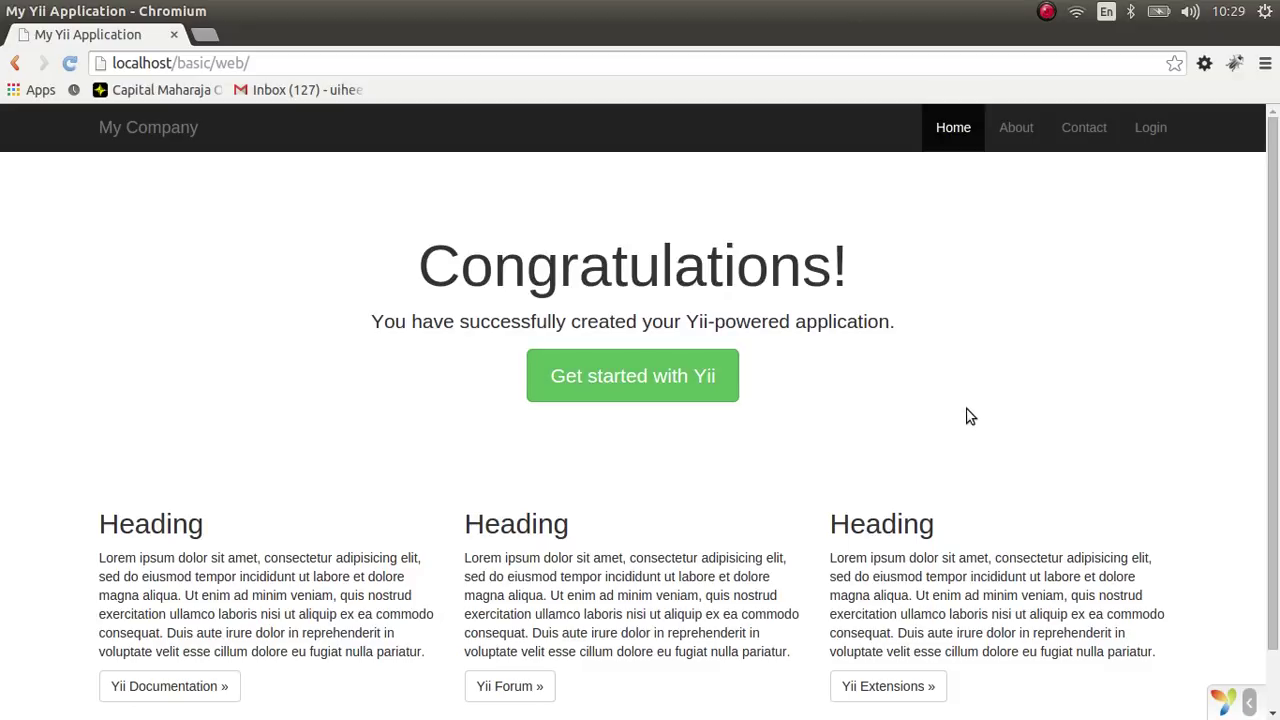
scroll(968, 417, "down", 2)
scroll(961, 401, "up", 1)
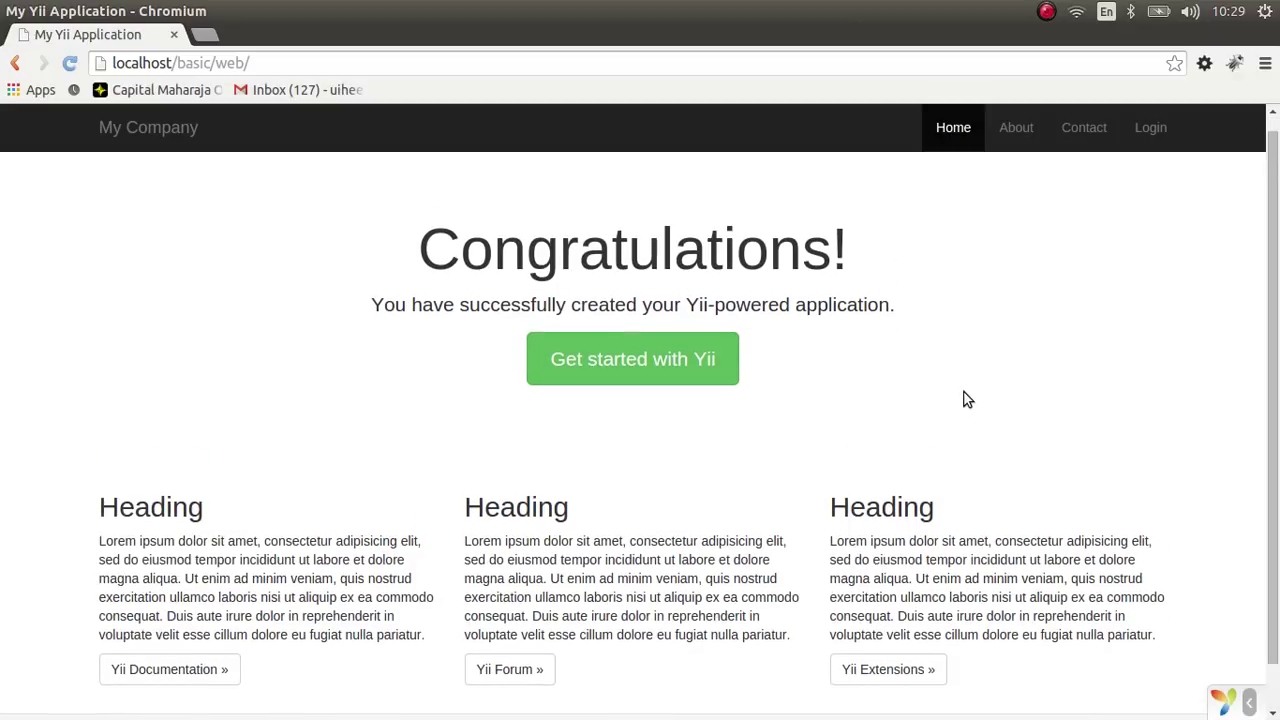
scroll(966, 397, "down", 1)
scroll(967, 427, "up", 2)
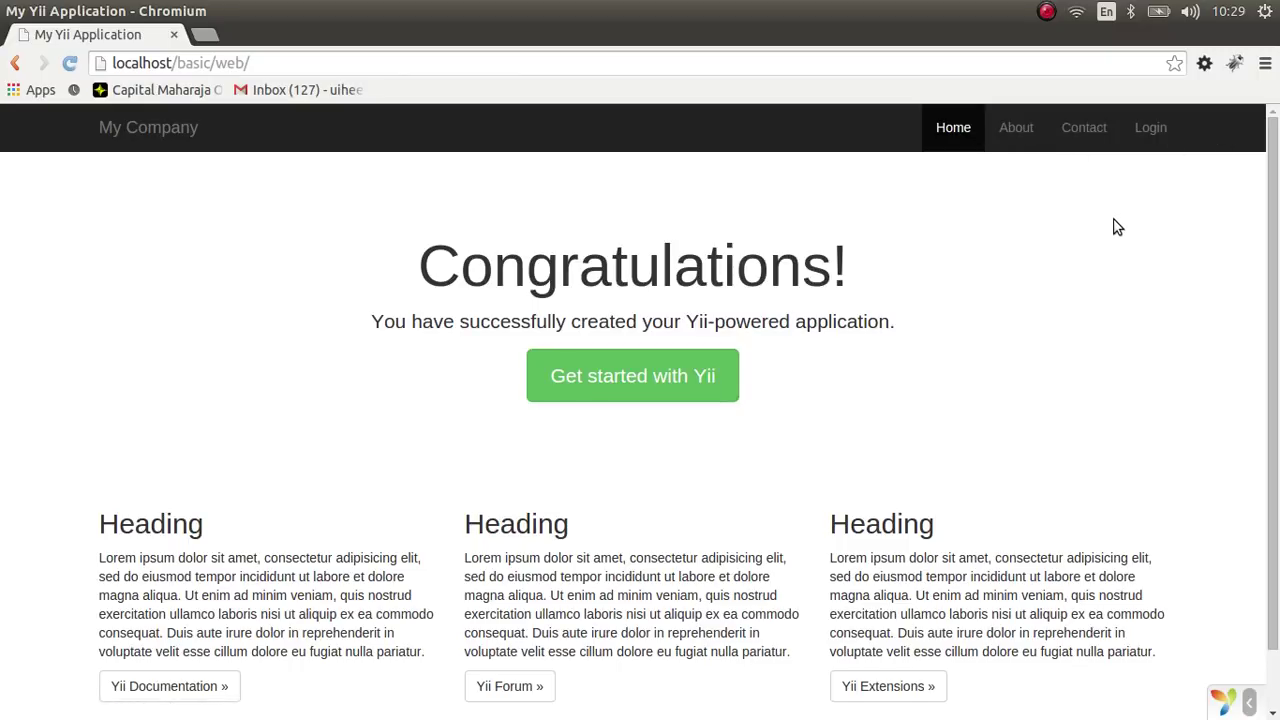
scroll(1166, 300, "down", 1)
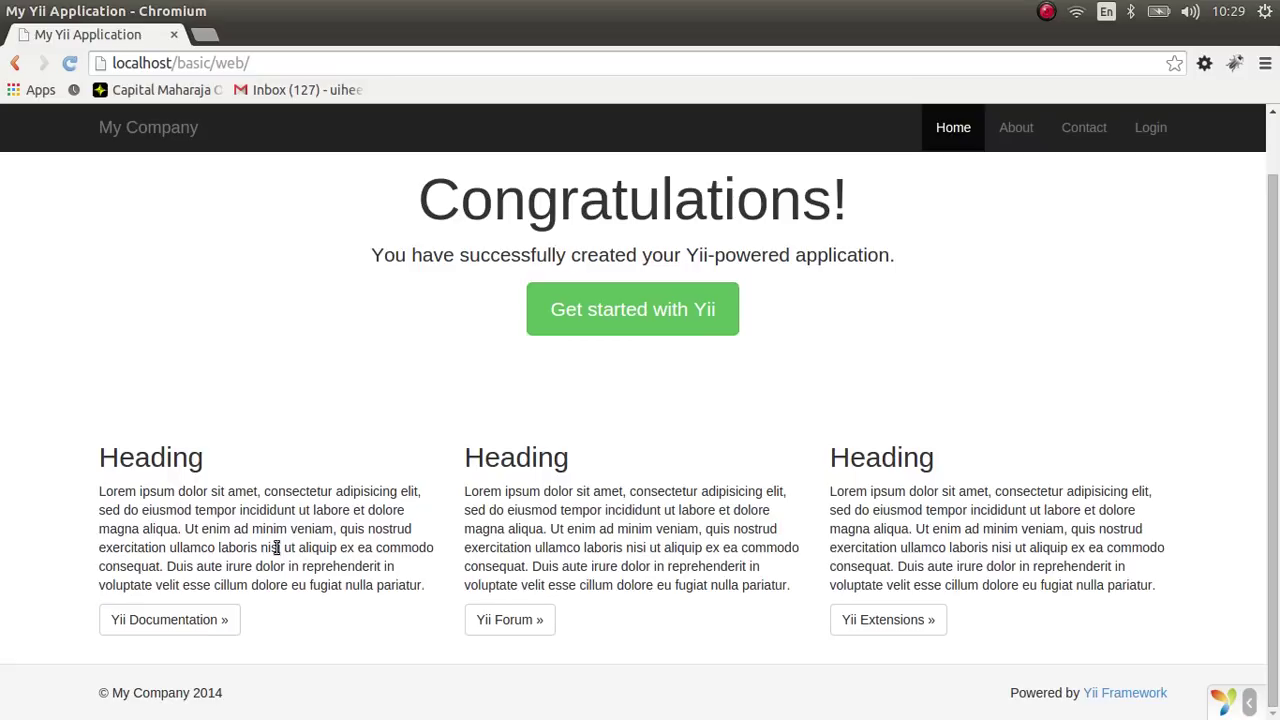
scroll(946, 332, "up", 1)
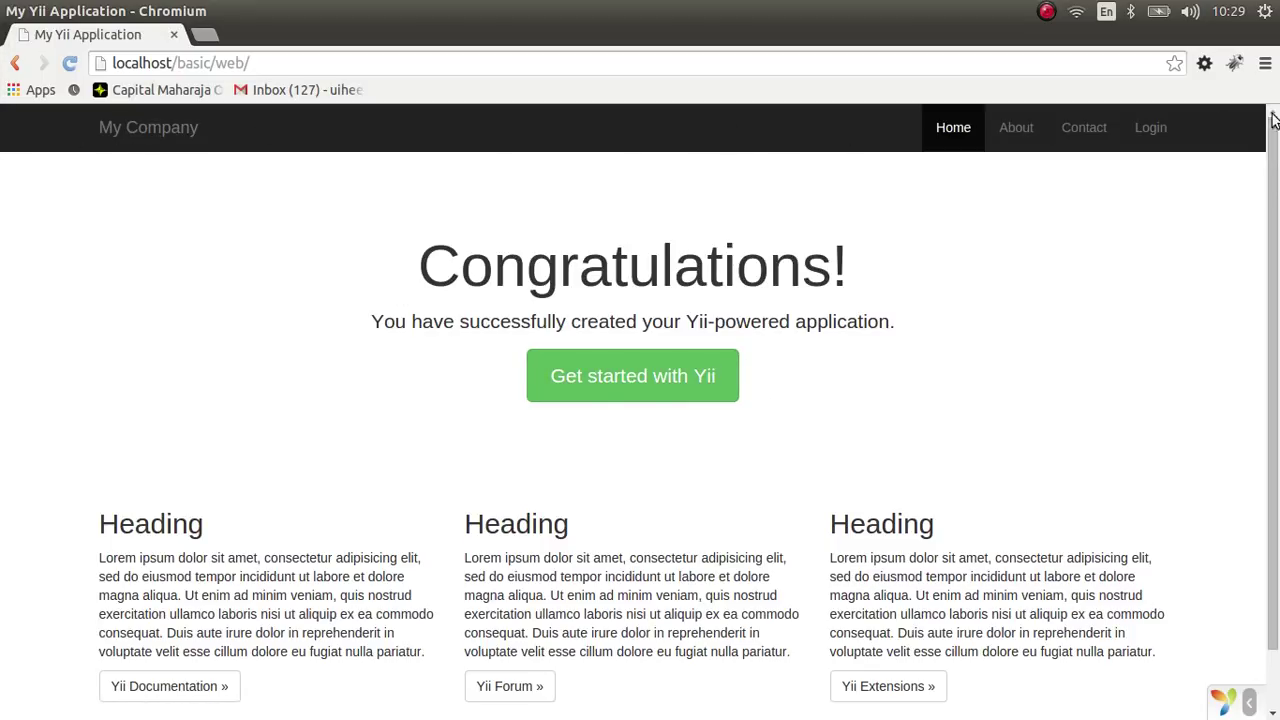
scroll(1273, 443, "down", 1)
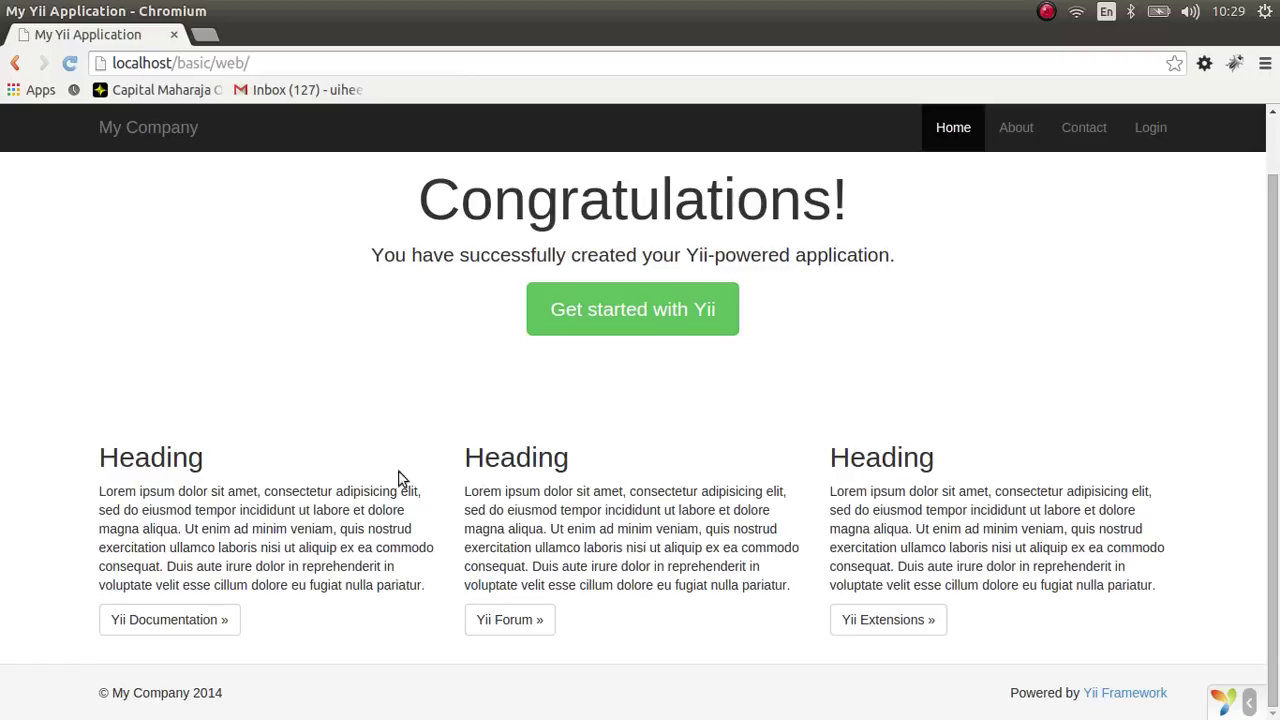
scroll(1253, 330, "up", 2)
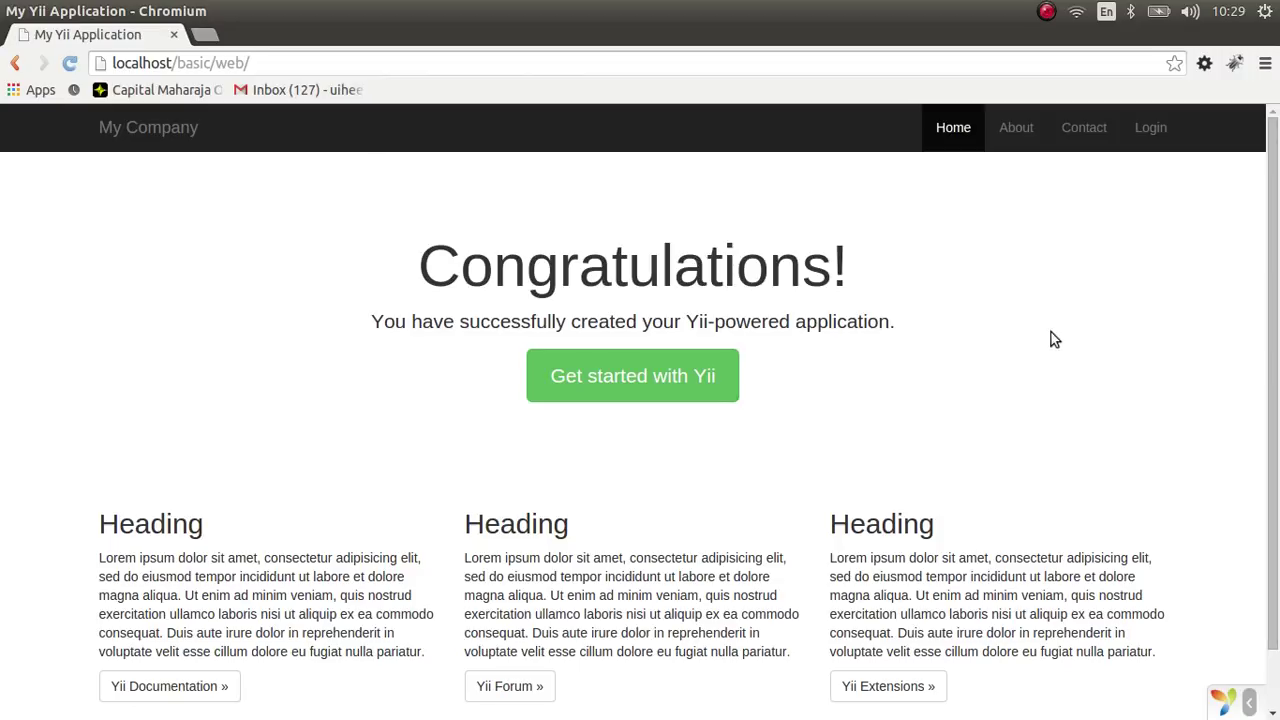
- Visit the About, Contact and Login pages in turn, then return to Home
left_click(1018, 143)
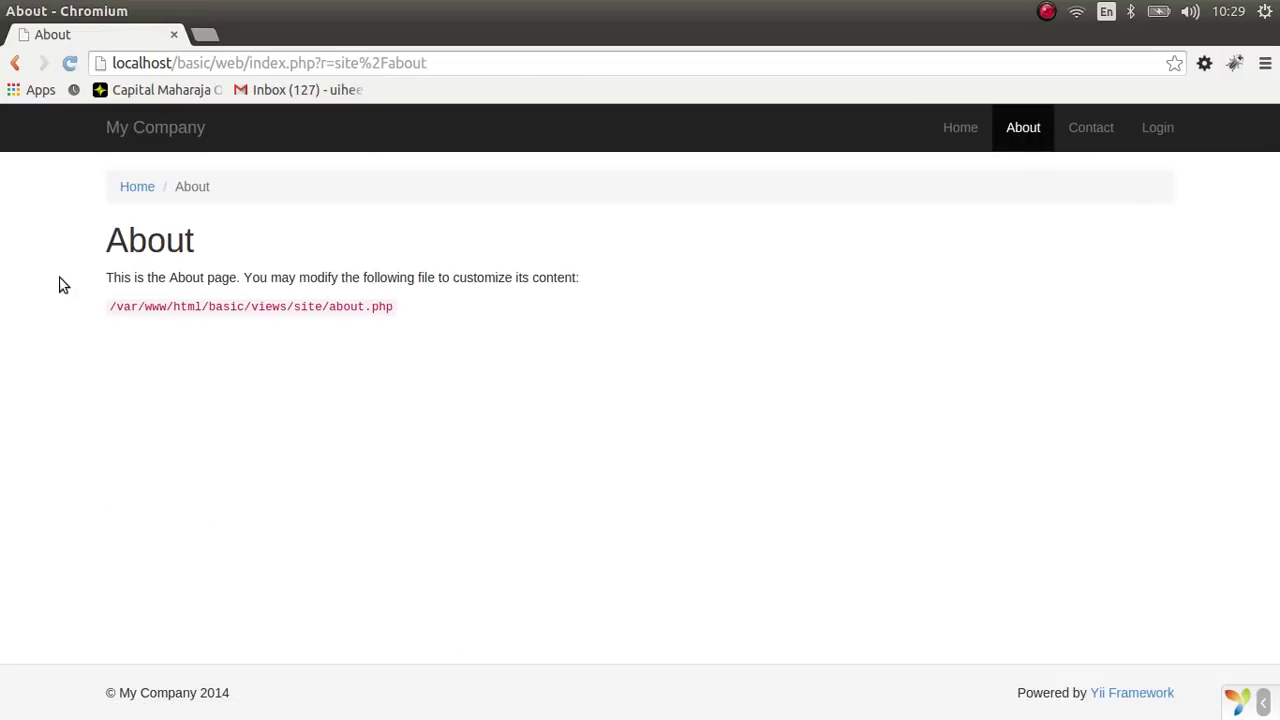
left_click_drag(319, 277, 514, 280)
left_click(1106, 212)
left_click(1086, 128)
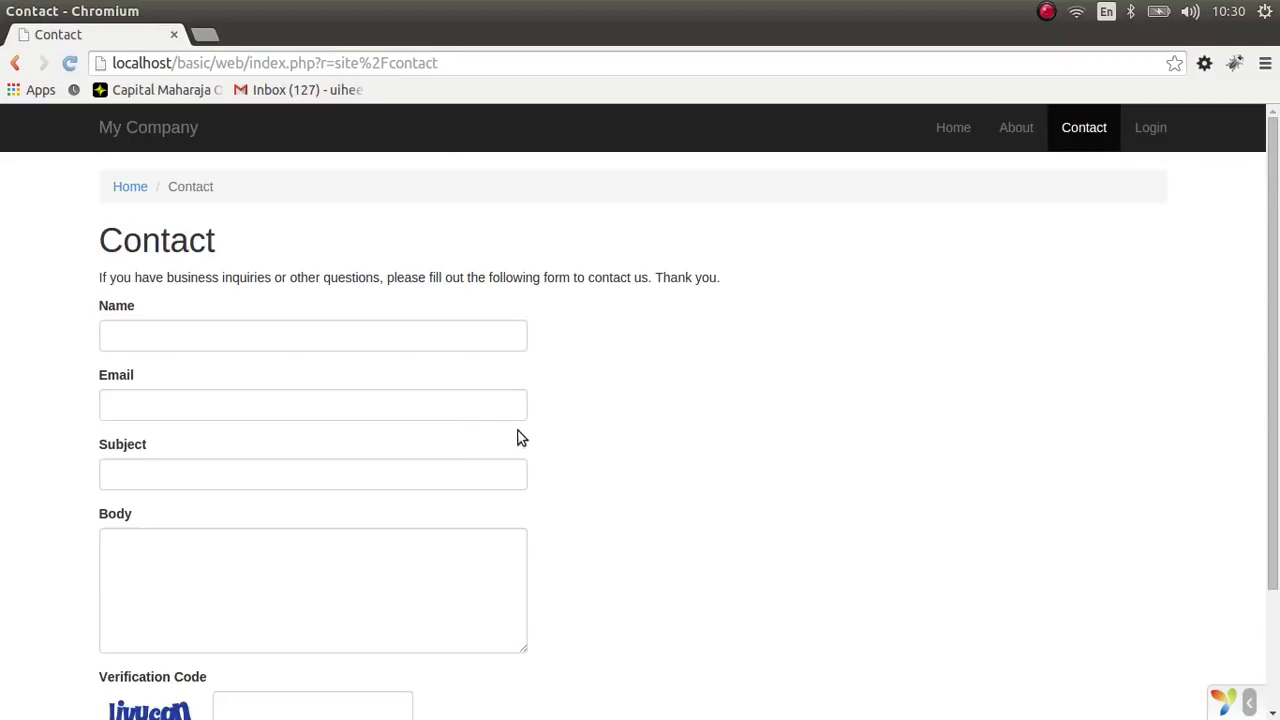
scroll(521, 436, "down", 2)
scroll(523, 434, "up", 2)
left_click(1172, 129)
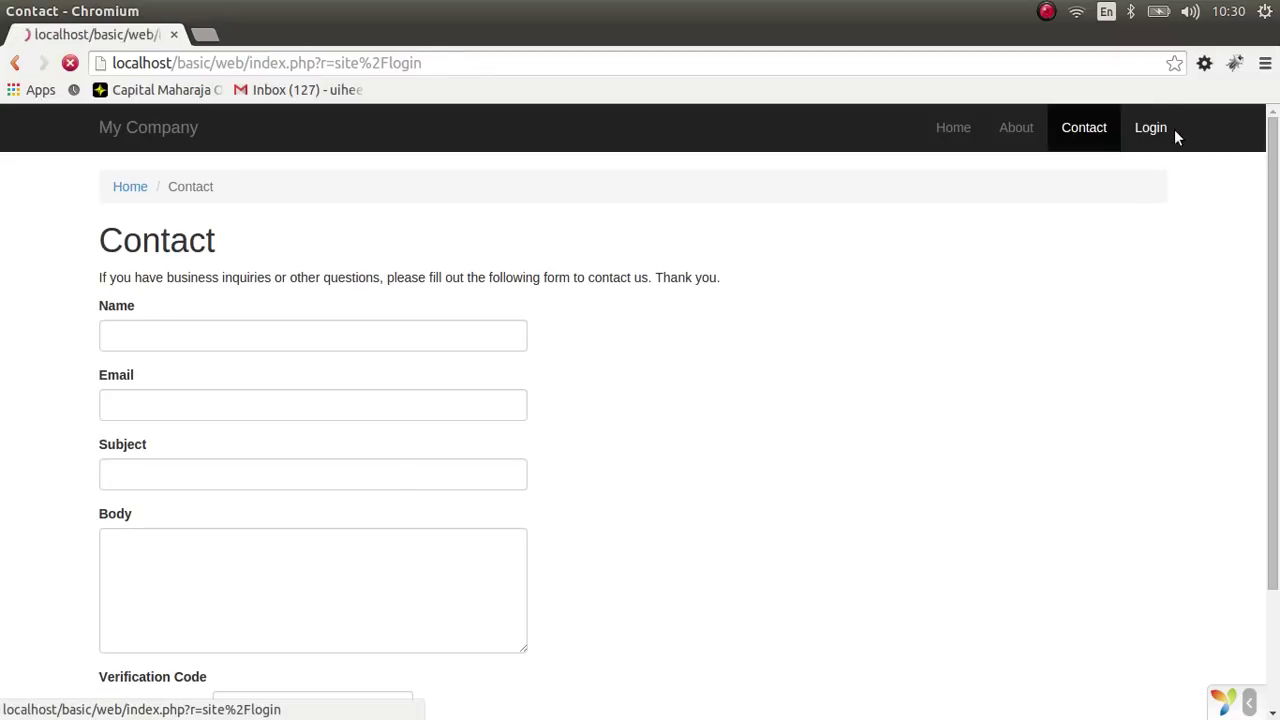
left_click(962, 130)
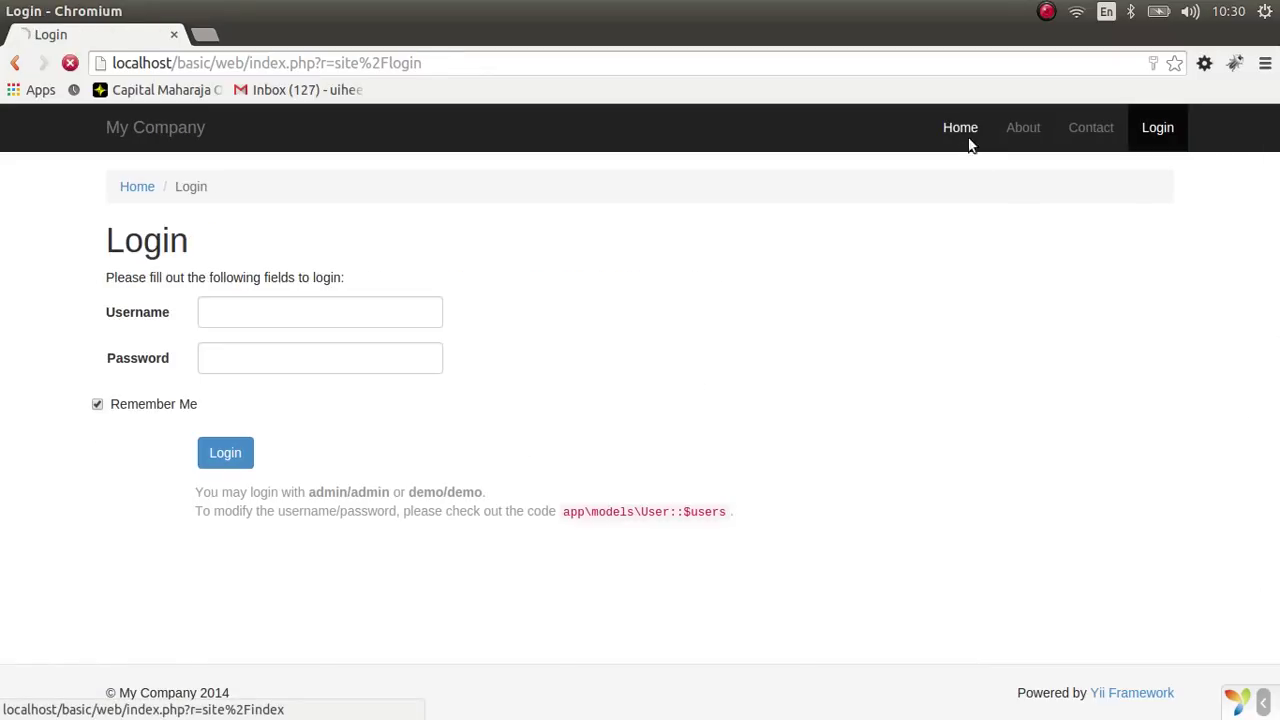
scroll(1140, 330, "down", 1)
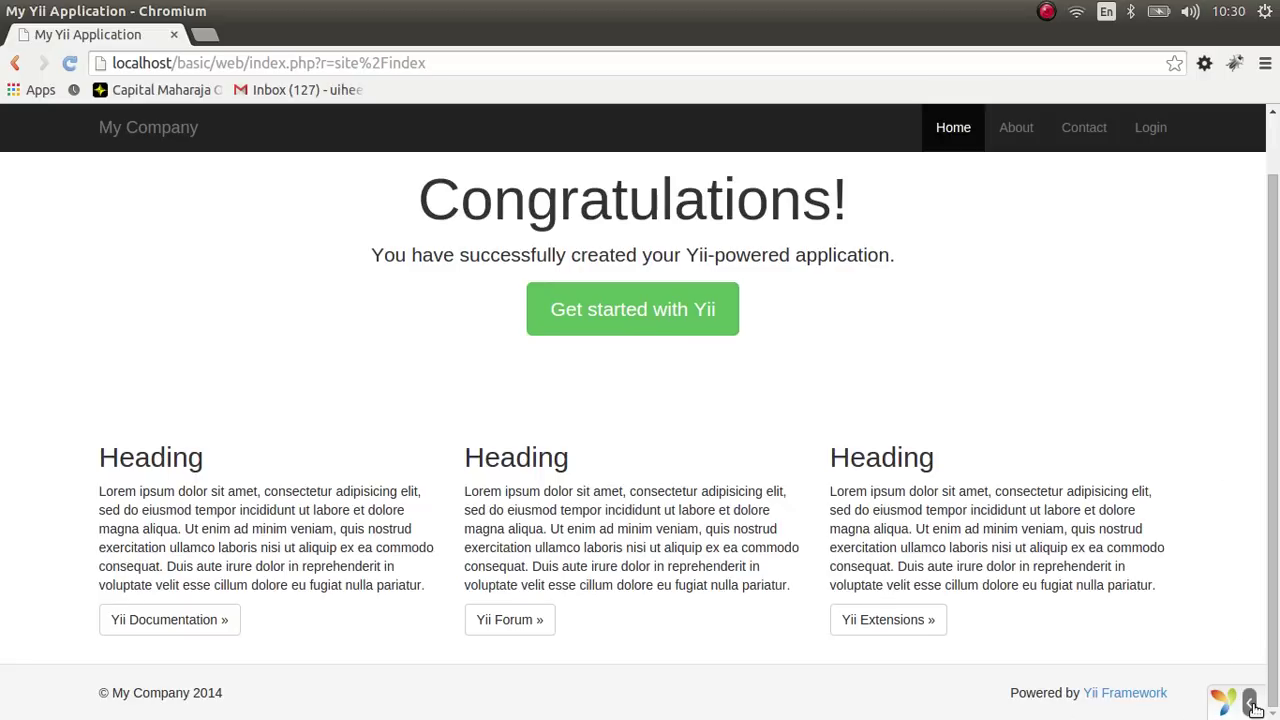
- Expand the Yii debug toolbar, view the site/index Request panel, then go back home
left_click(1226, 704)
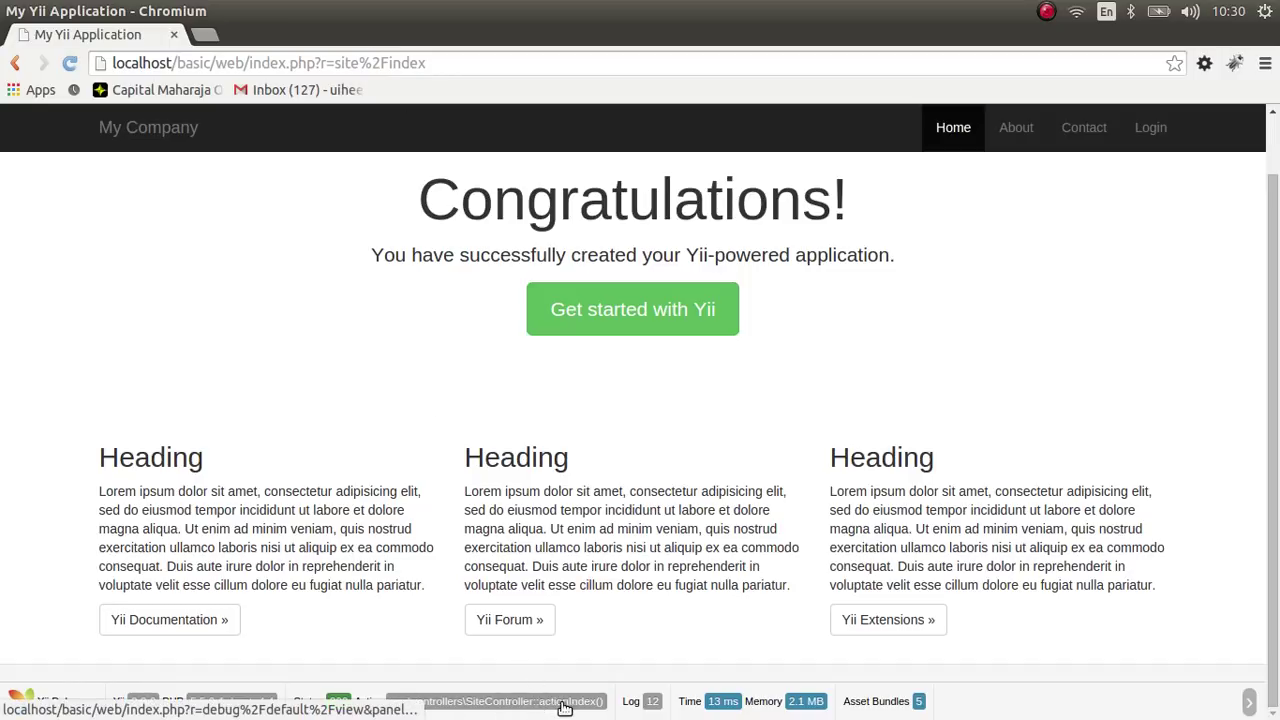
left_click(563, 702)
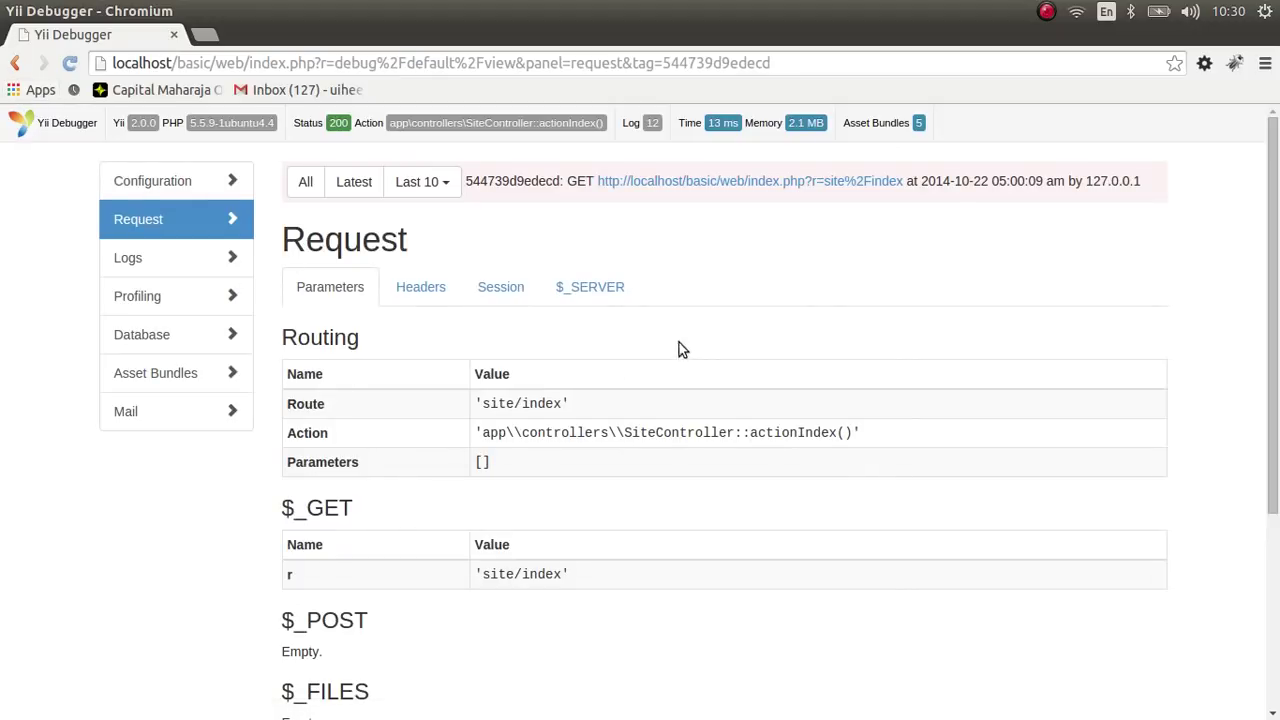
left_click(14, 62)
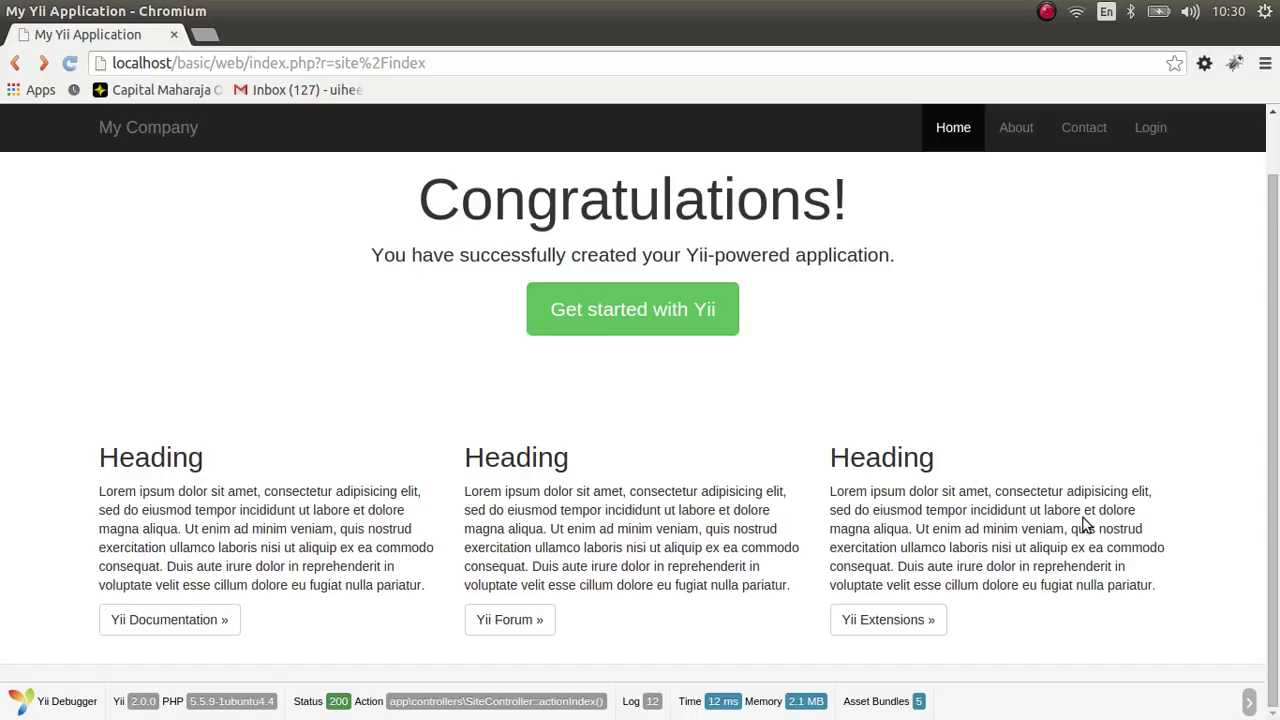
scroll(1086, 525, "up", 1)
scroll(1083, 515, "down", 1)
scroll(1080, 527, "up", 1)
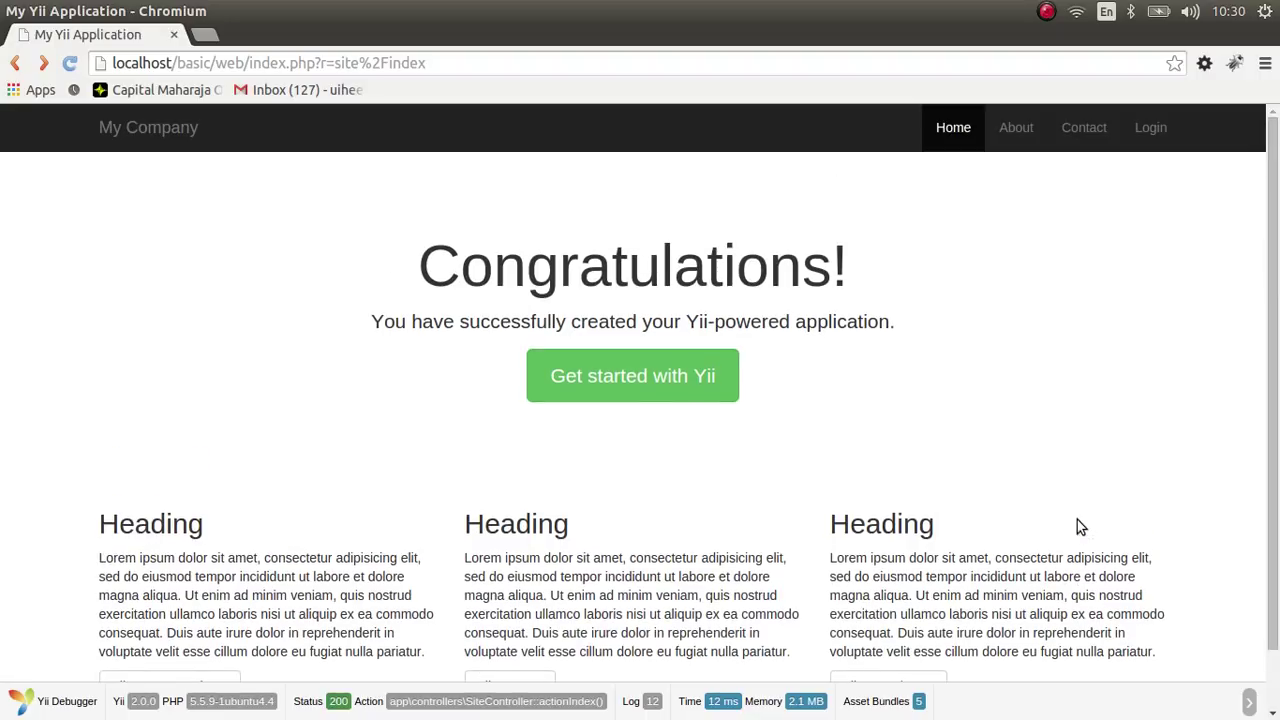
scroll(1090, 520, "down", 1)
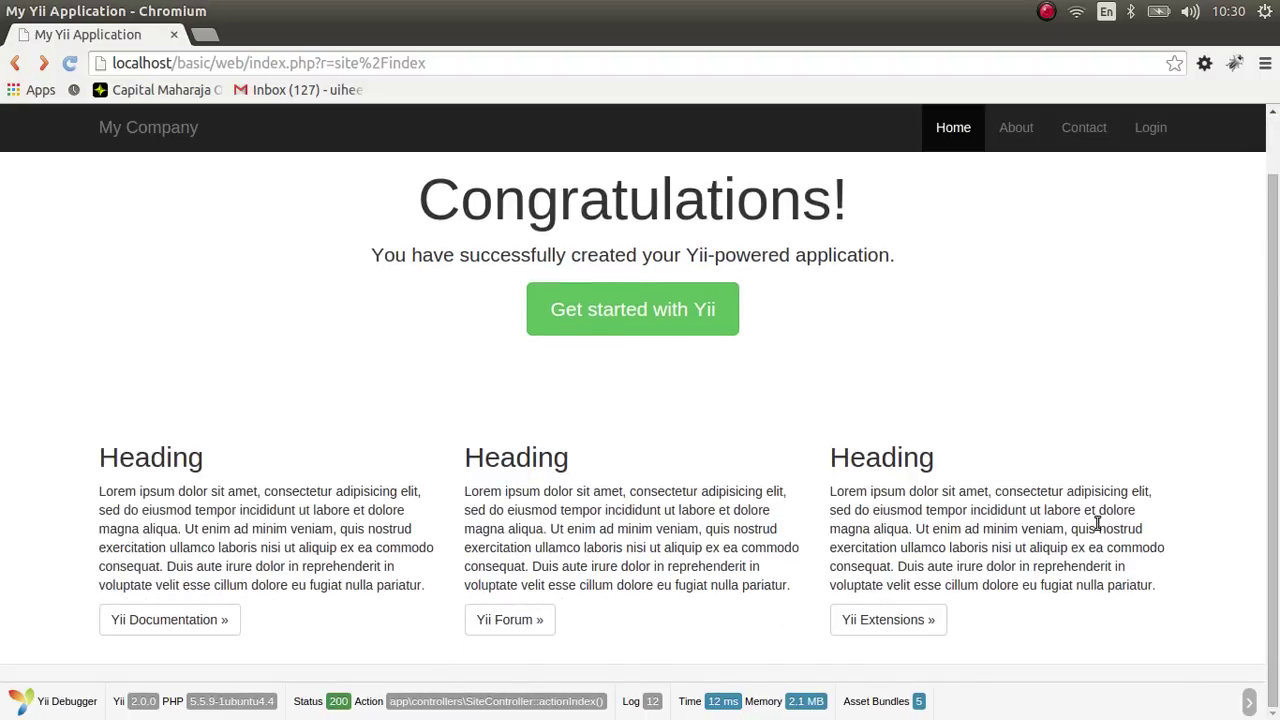
scroll(640, 445, "up", 1)
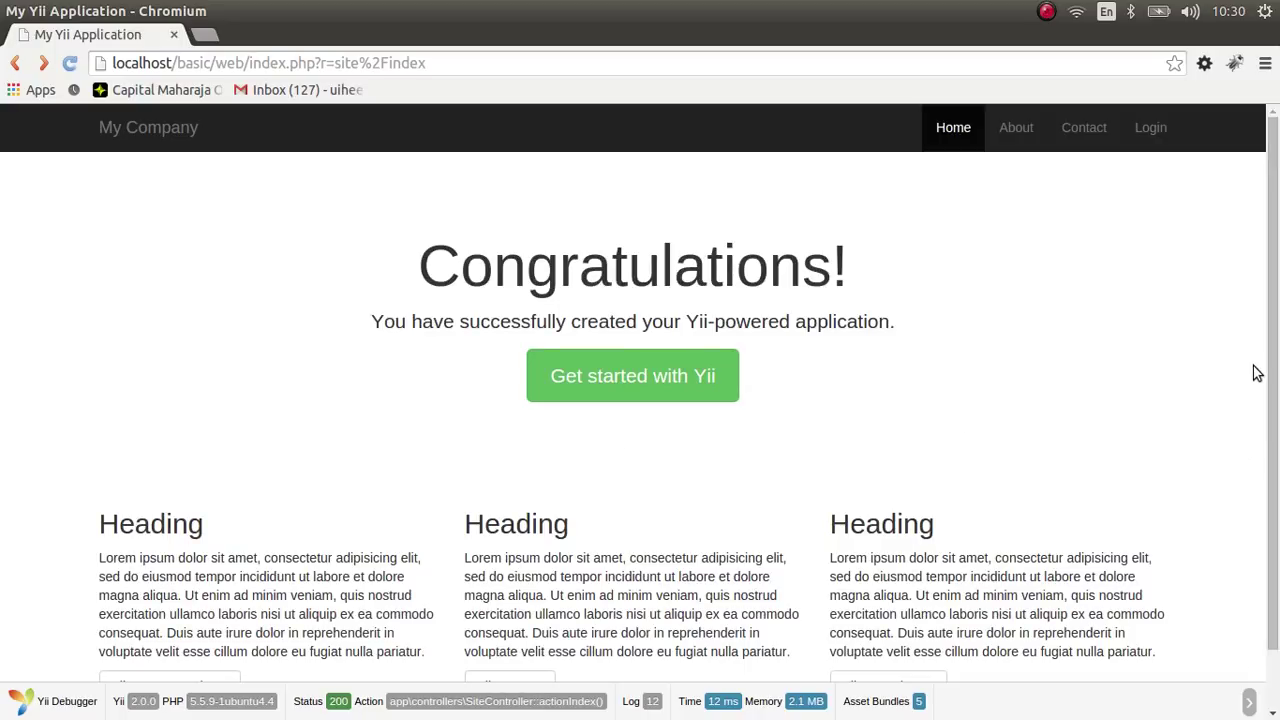
scroll(1268, 397, "down", 1)
scroll(1268, 397, "up", 1)
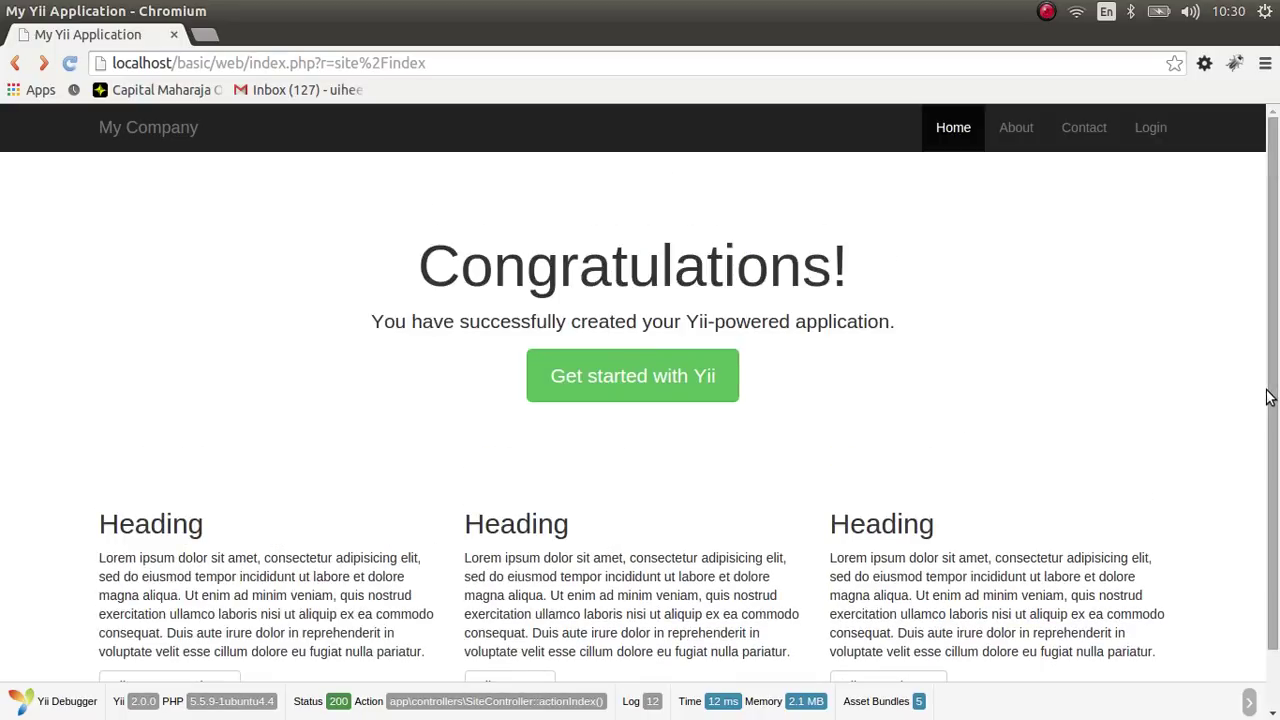